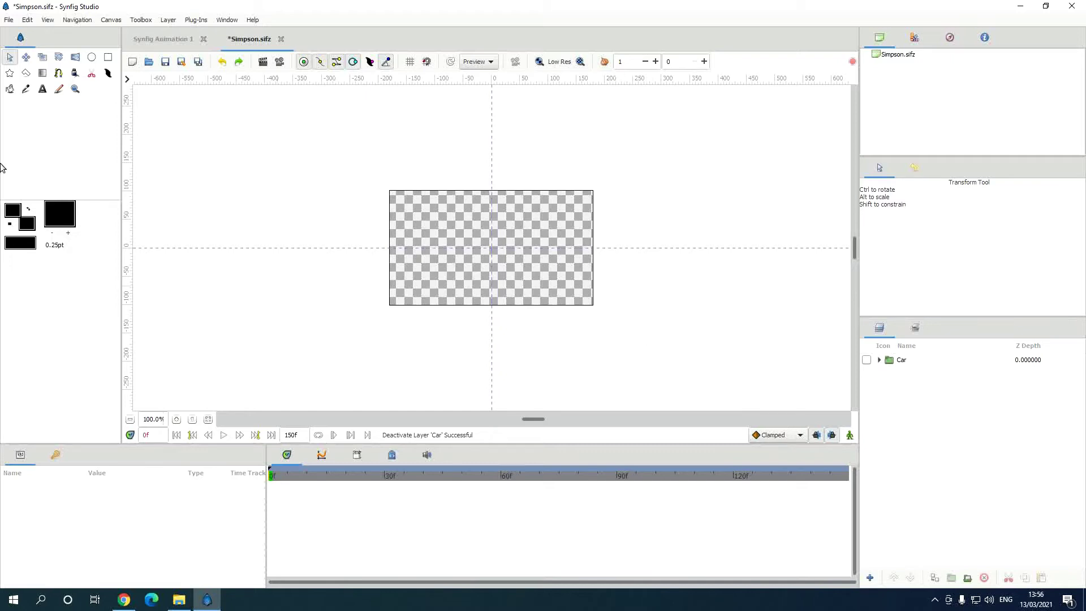
Draw a black circle, zoom the view to about 230%, and move the circle to the canvas centre.
left_click(93, 60)
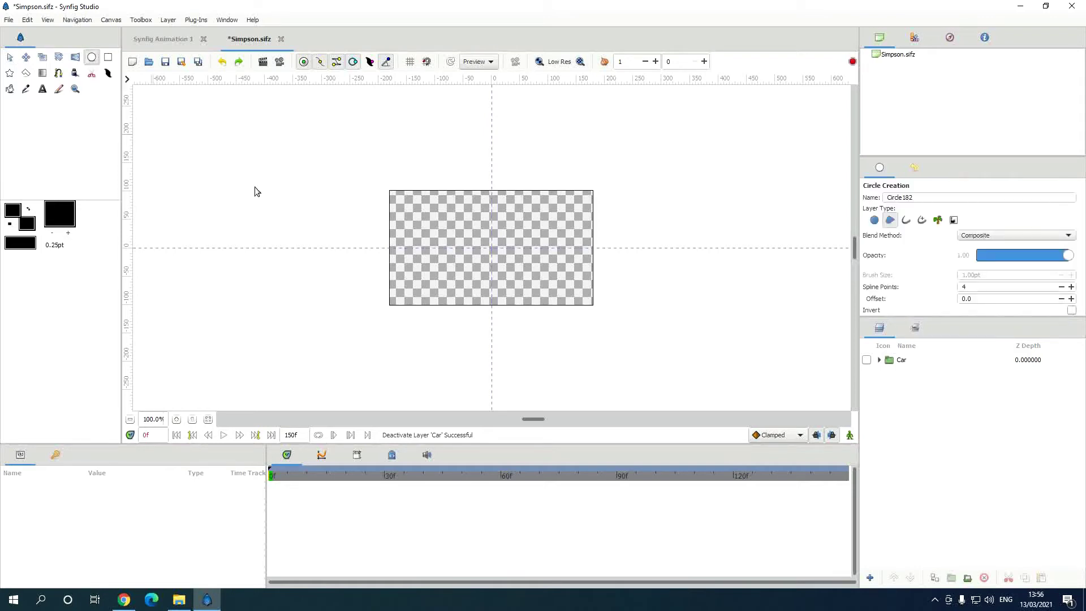
left_click_drag(466, 233, 497, 265)
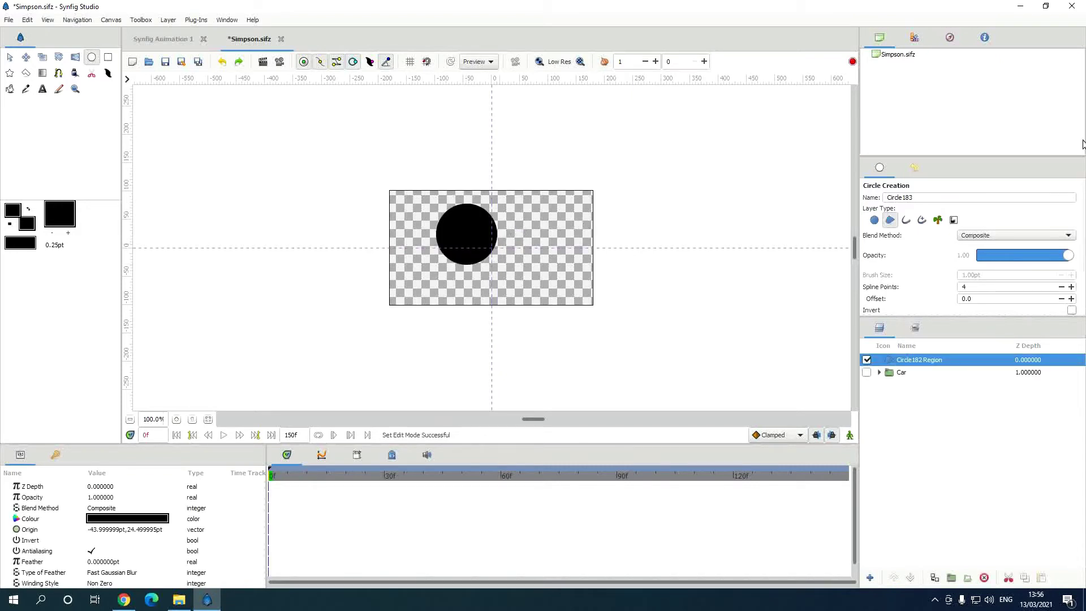
left_click(950, 40)
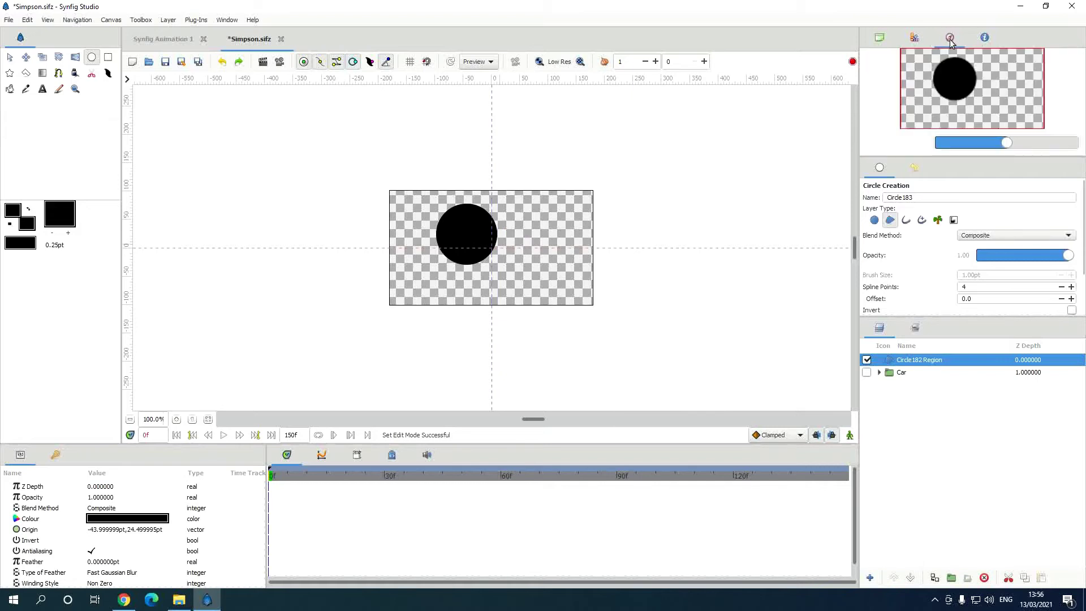
left_click(1027, 142)
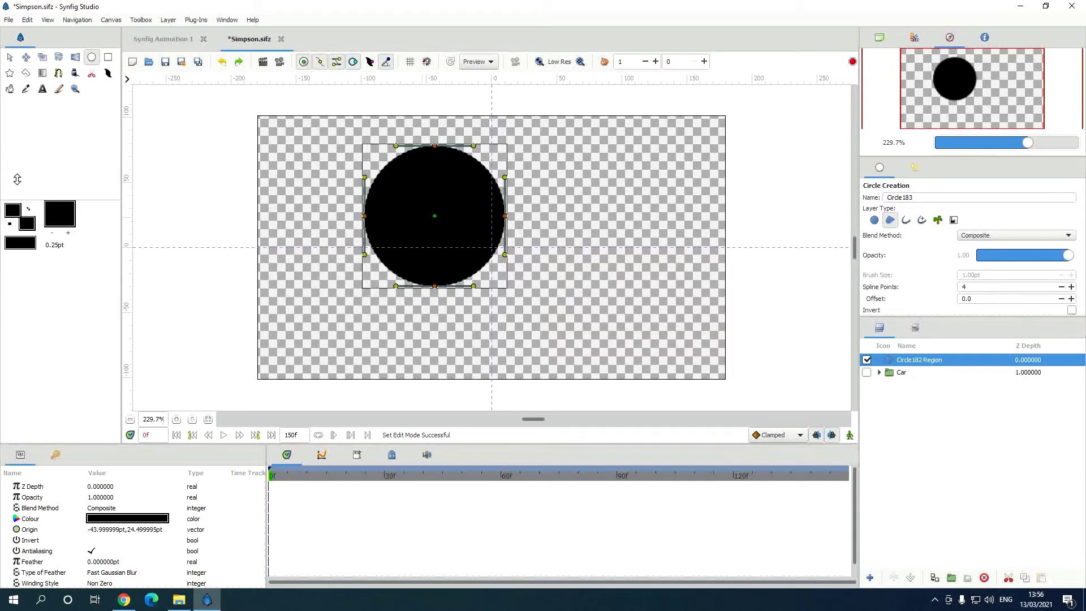
left_click(10, 58)
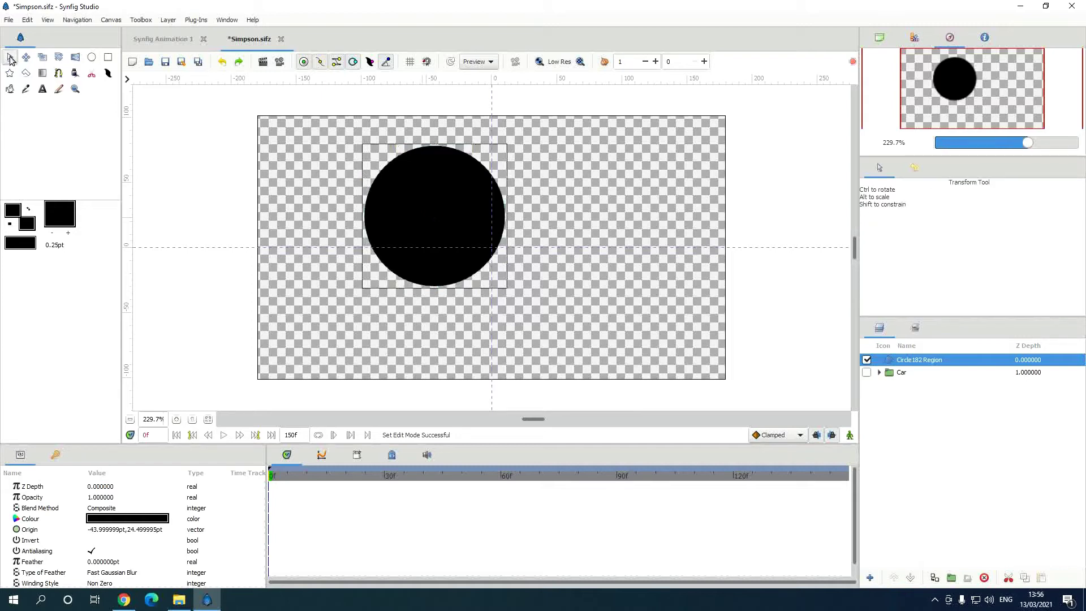
left_click_drag(434, 216, 489, 239)
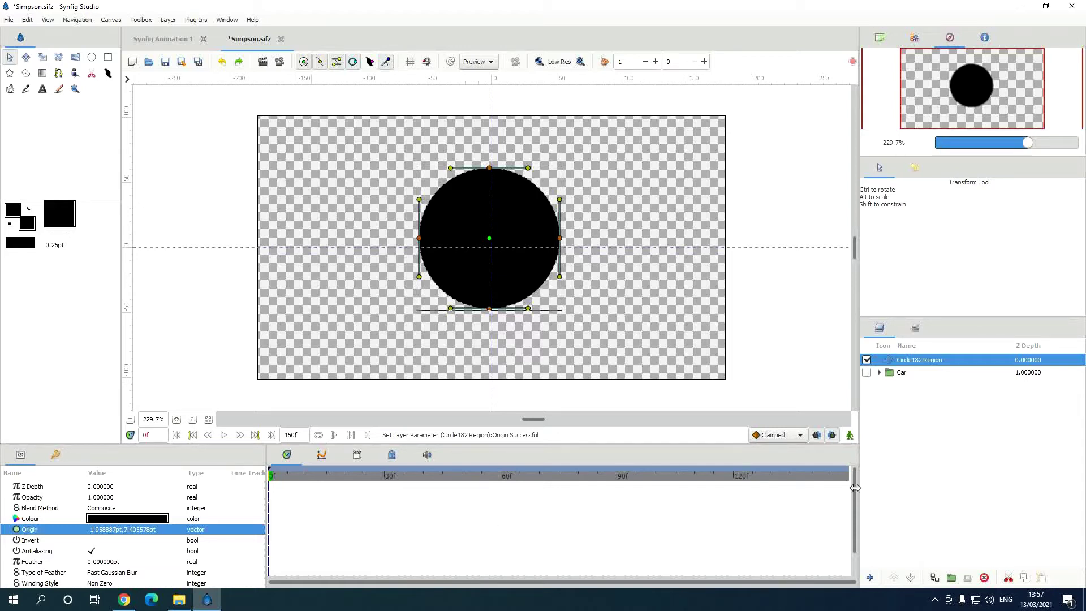
Duplicate the Circle182 Region layer, leaving the copy stacked exactly over the original.
double_click(930, 363)
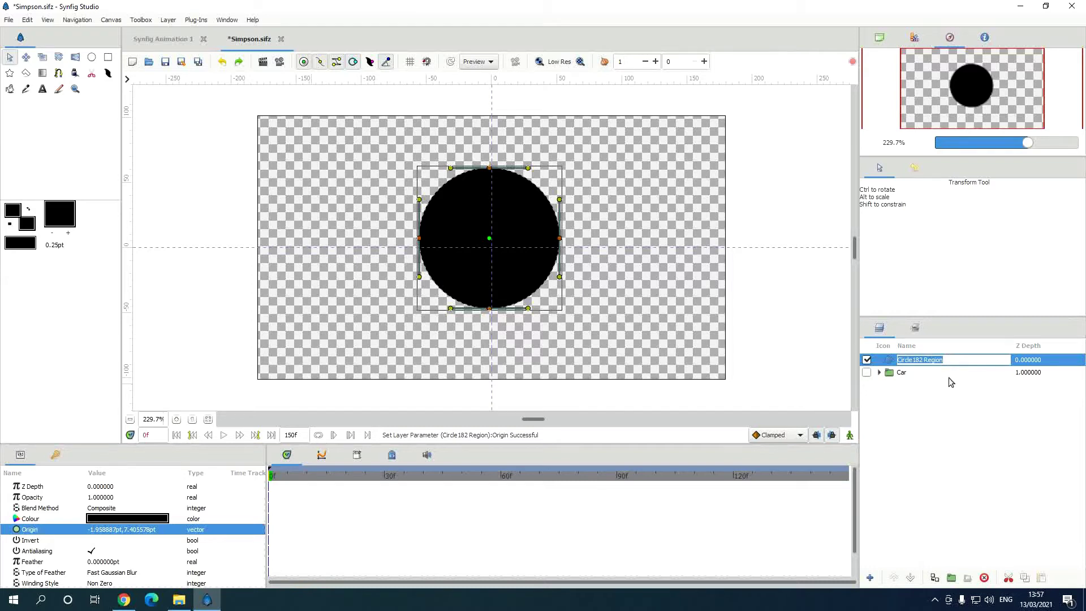
left_click(884, 474)
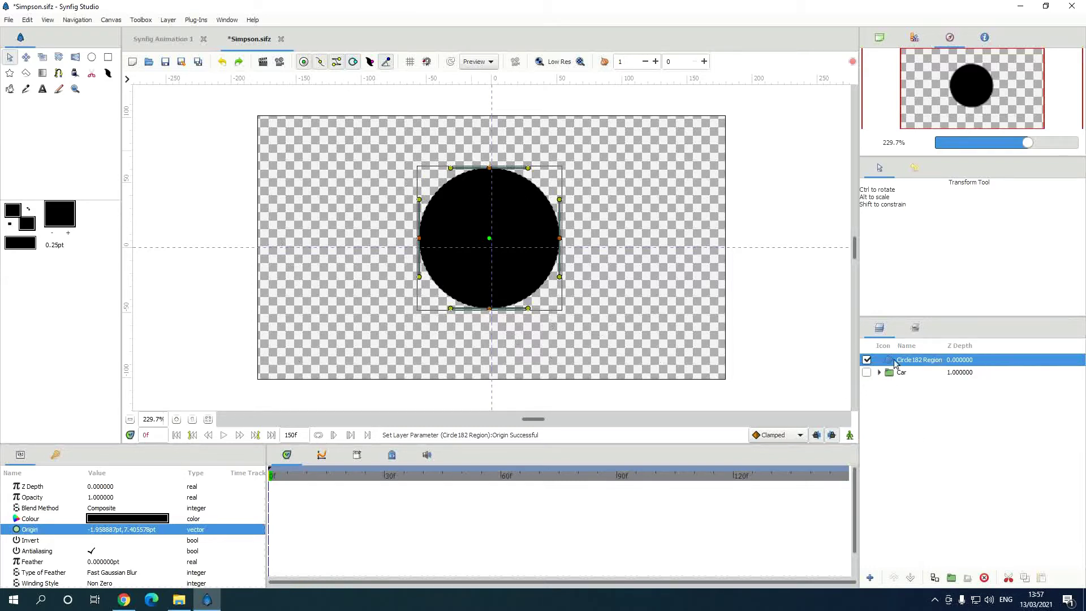
left_click(934, 578)
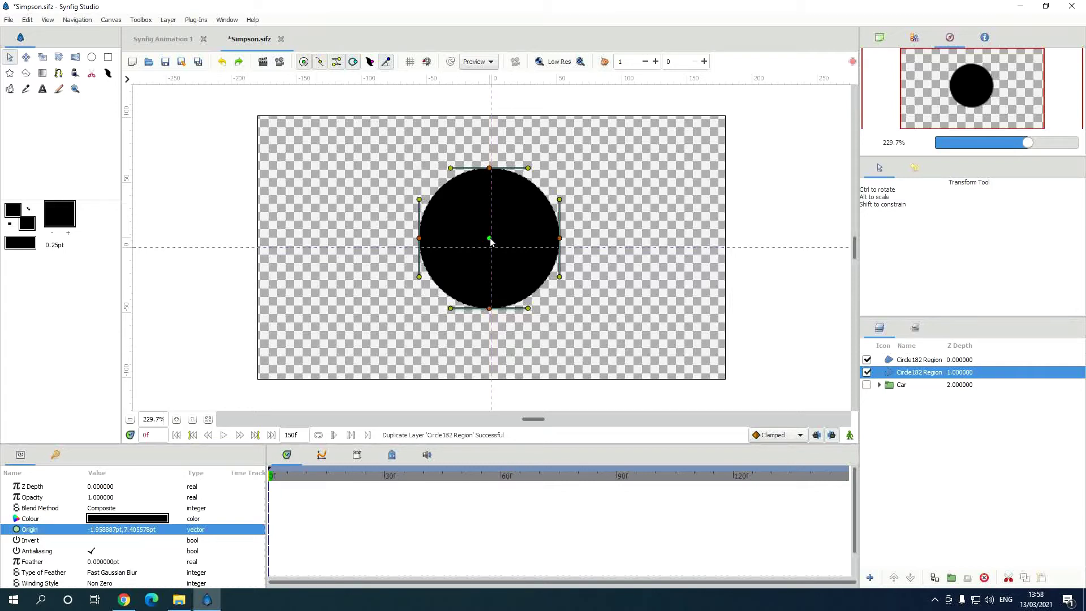
left_click_drag(490, 241, 589, 245)
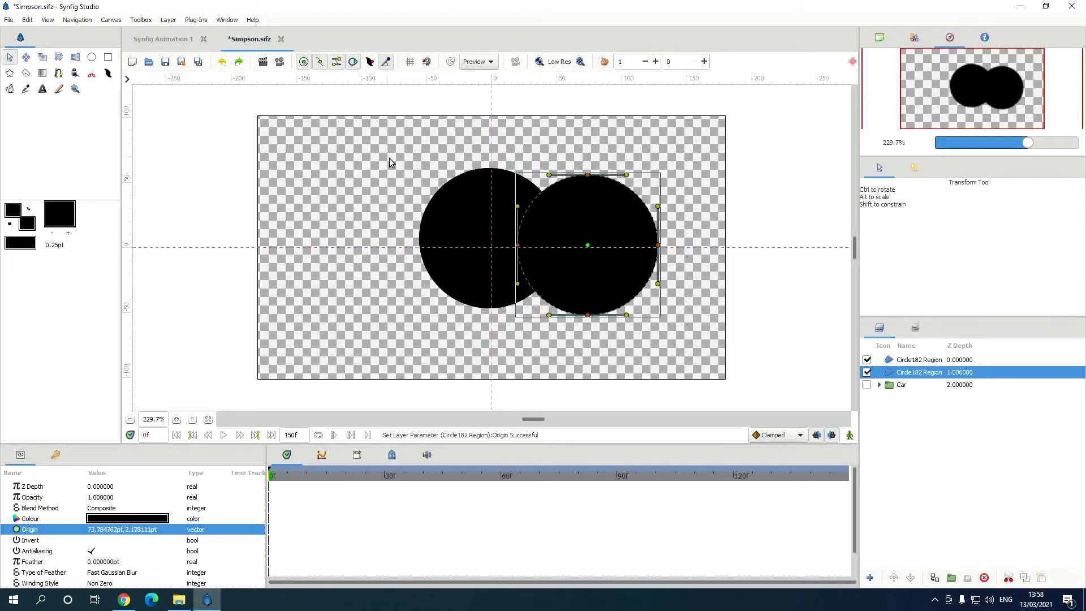
left_click(223, 62)
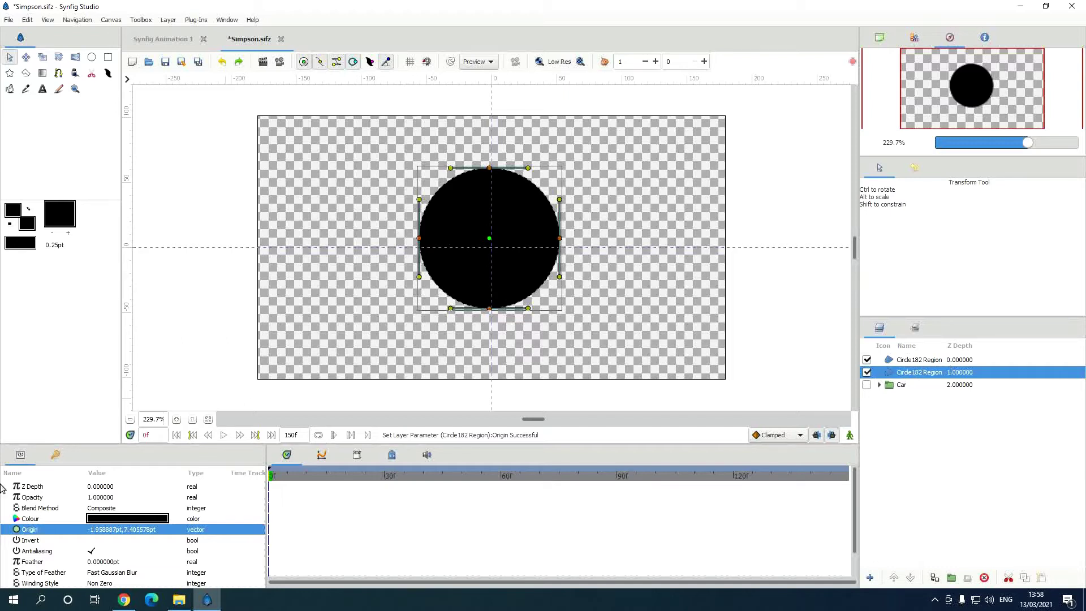
Set the lower Circle182 Region copy's colour to hex ffffff (white).
double_click(126, 519)
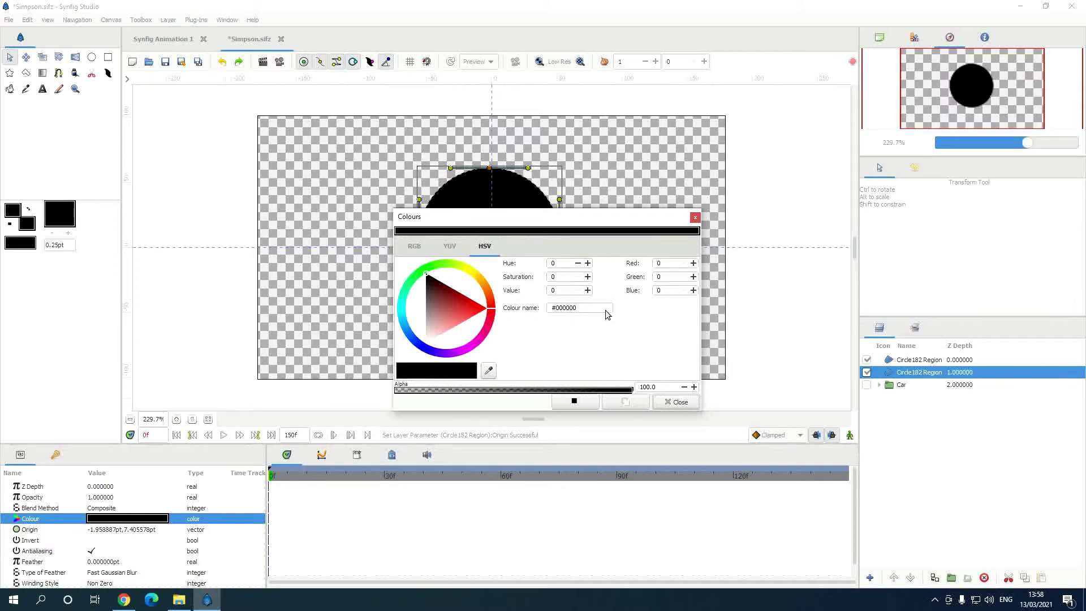
left_click(557, 309)
left_click_drag(556, 308, 600, 308)
type("ffffff")
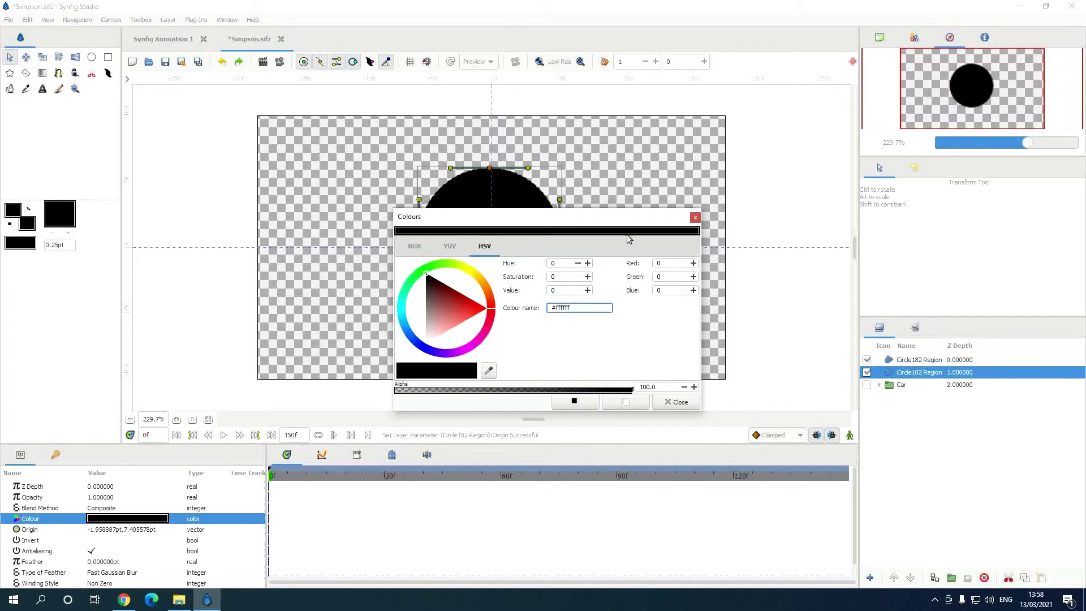
key("Return")
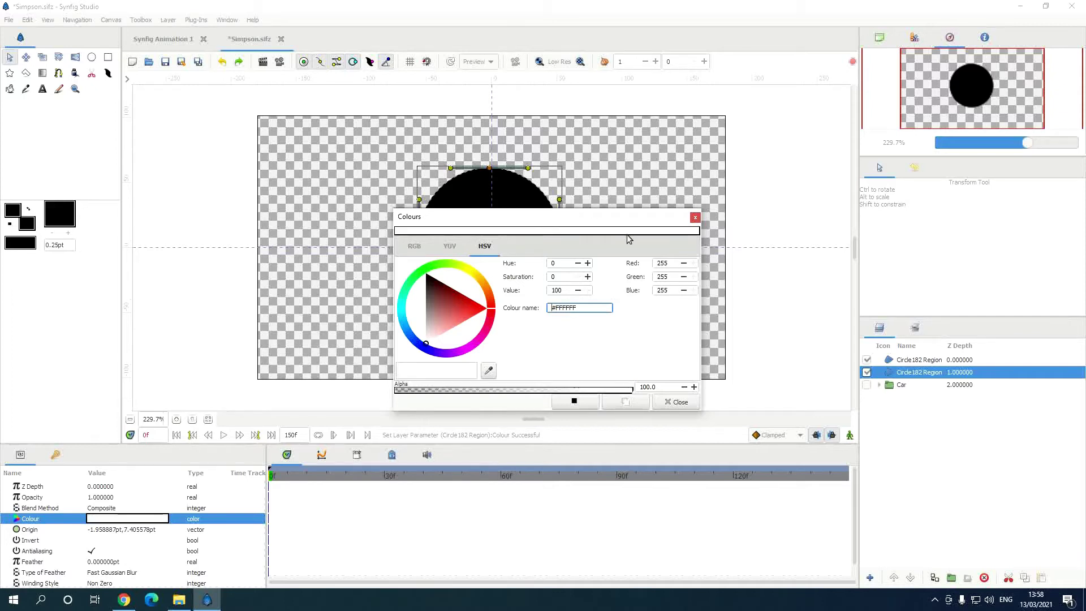
left_click(678, 402)
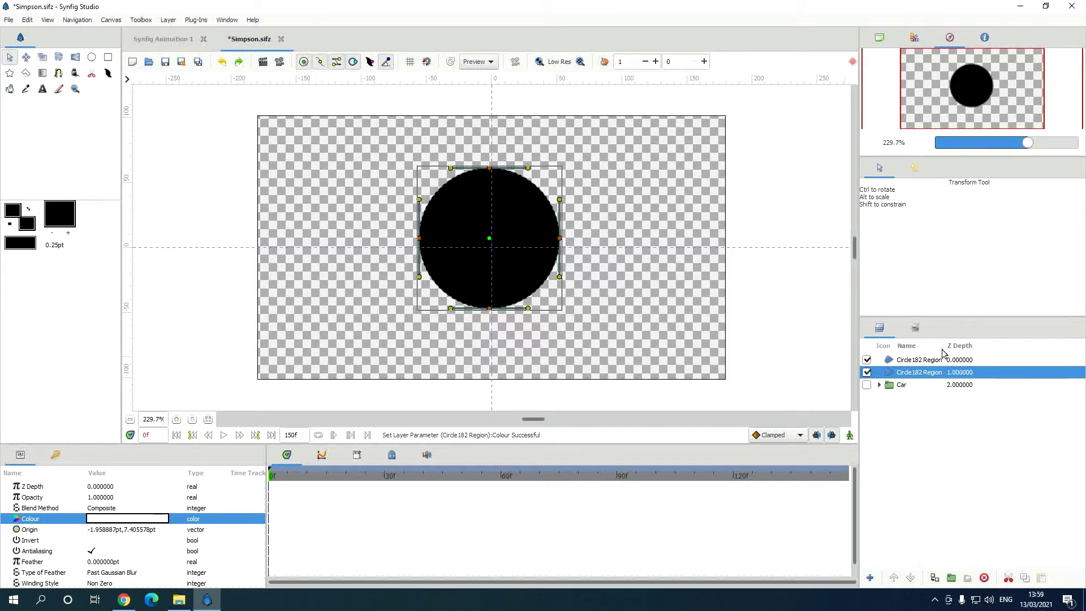
Raise the white circle above the black one and scale it down to leave a thick black ring.
left_click(894, 579)
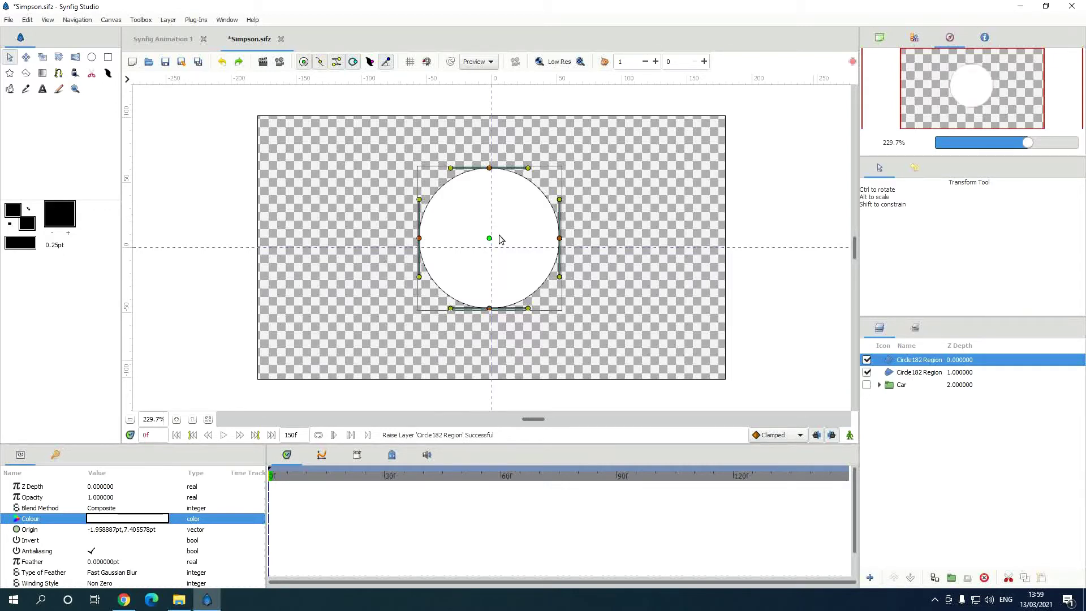
left_click(989, 360)
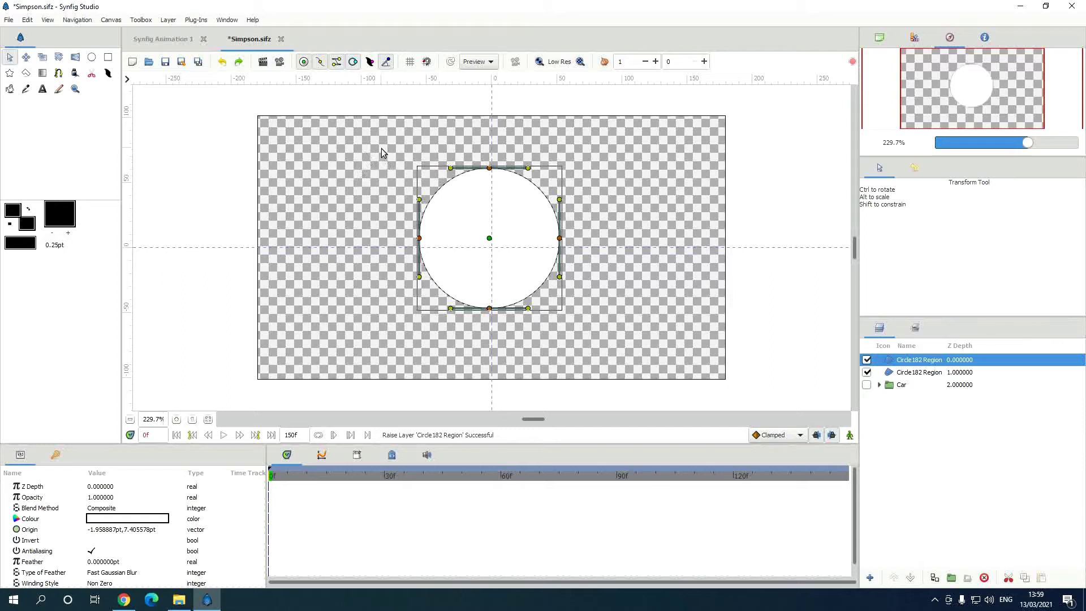
left_click_drag(381, 148, 599, 353)
left_click(43, 59)
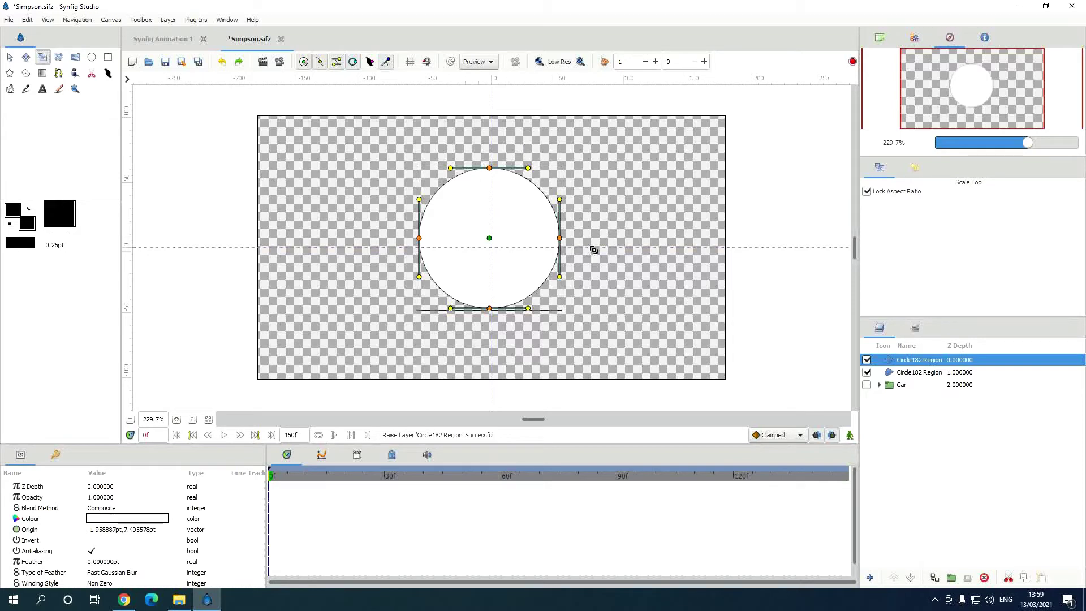
left_click_drag(566, 239, 544, 248)
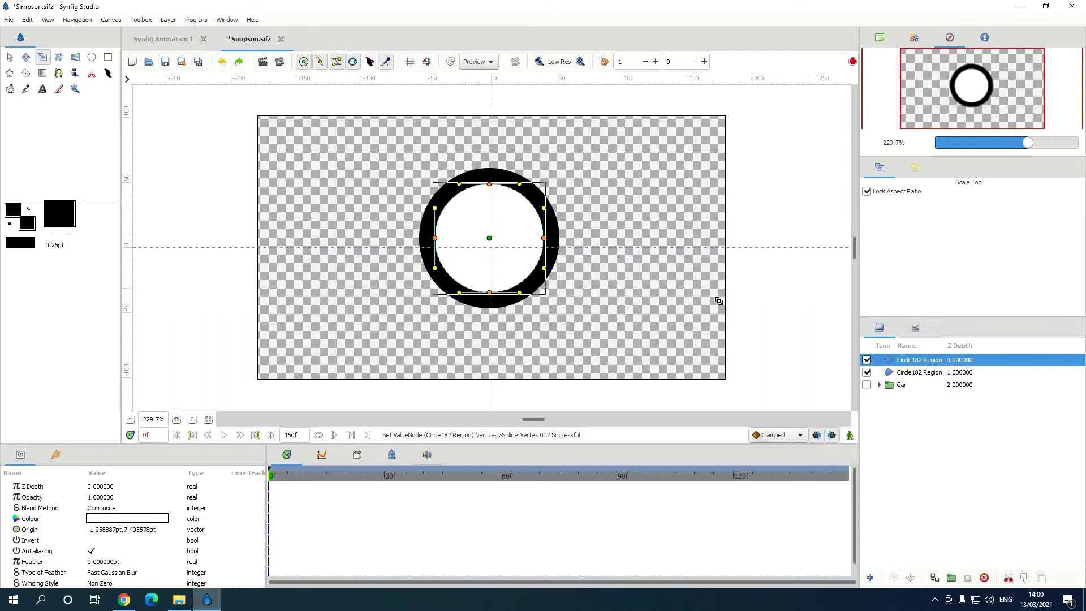
left_click(10, 57)
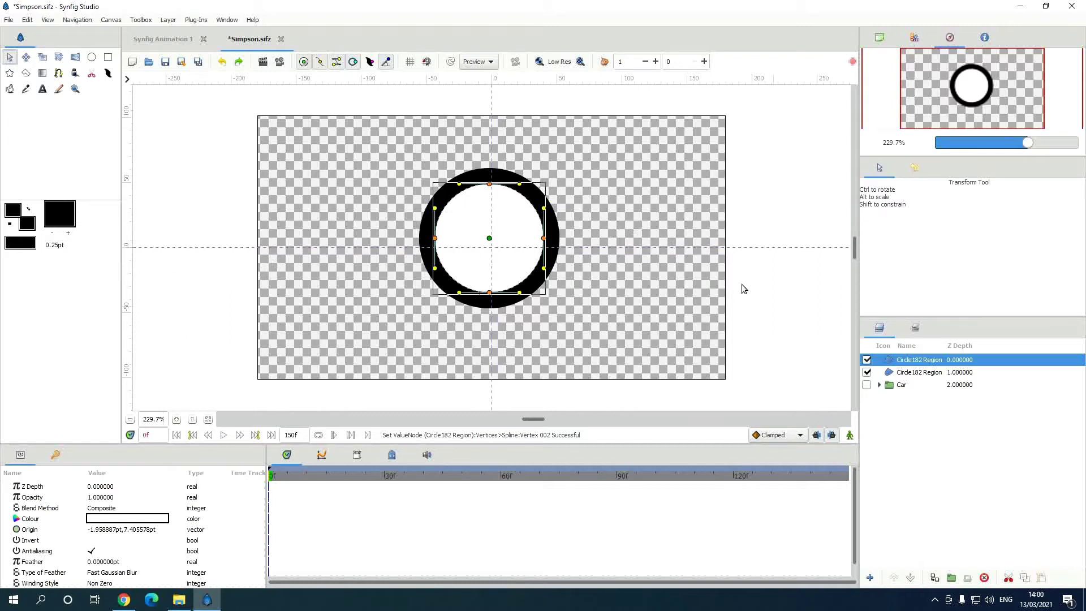
Draw a black five-pointed star, Star007, centred inside the white circle.
left_click(758, 290)
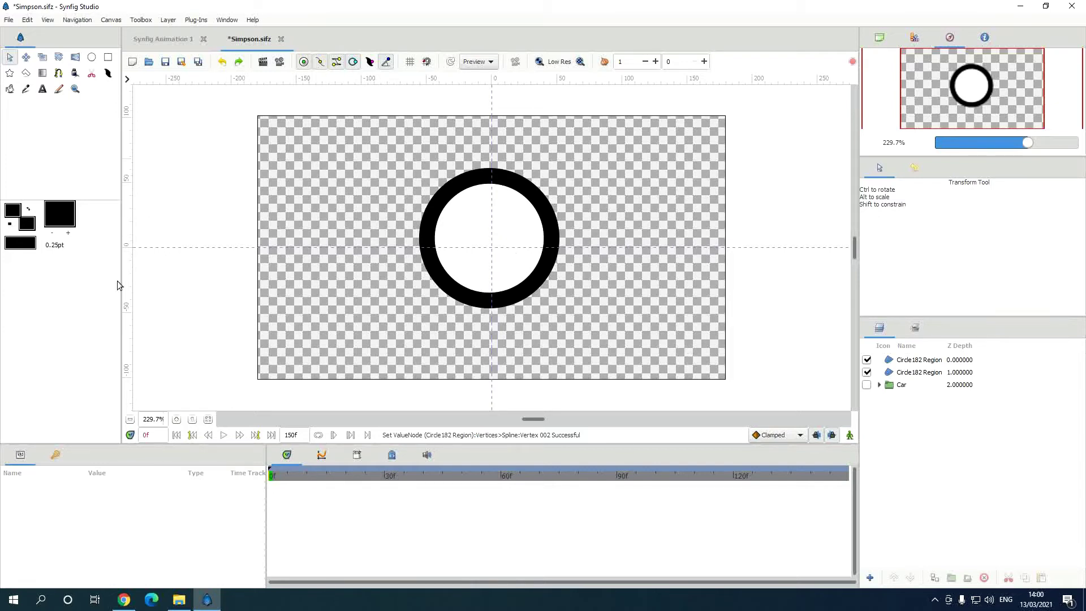
left_click(10, 74)
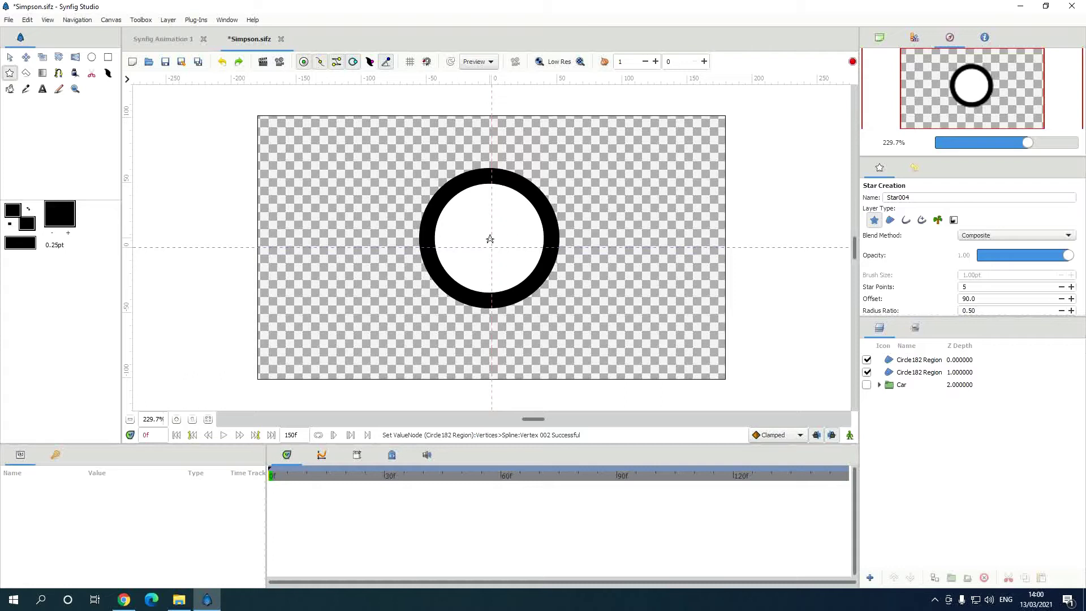
left_click_drag(490, 239, 544, 343)
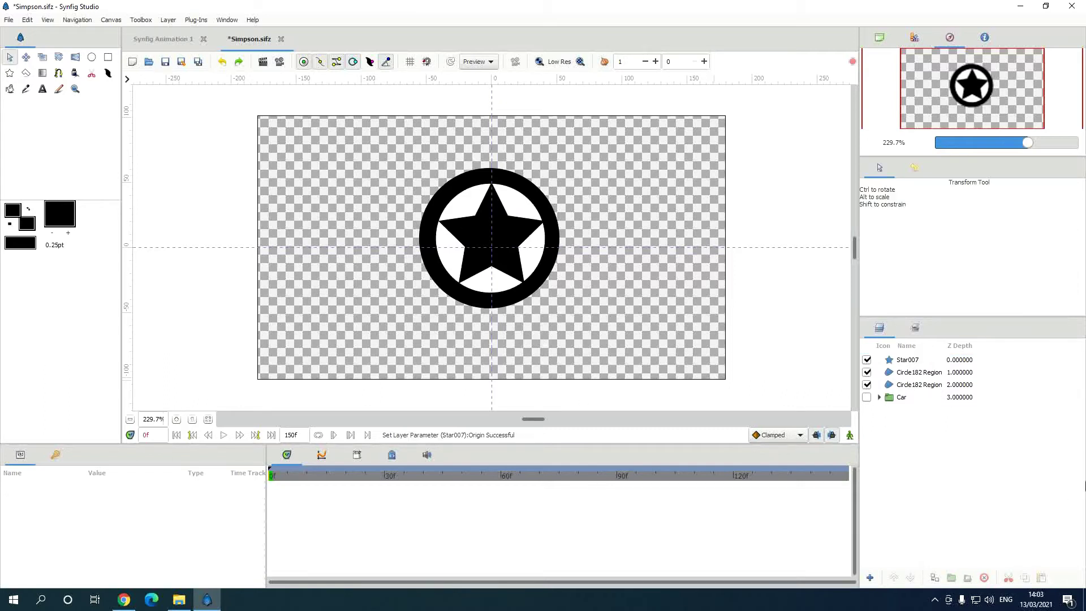
Select Star007 and both Circle182 Region layers together in the Layers panel.
left_click(982, 358)
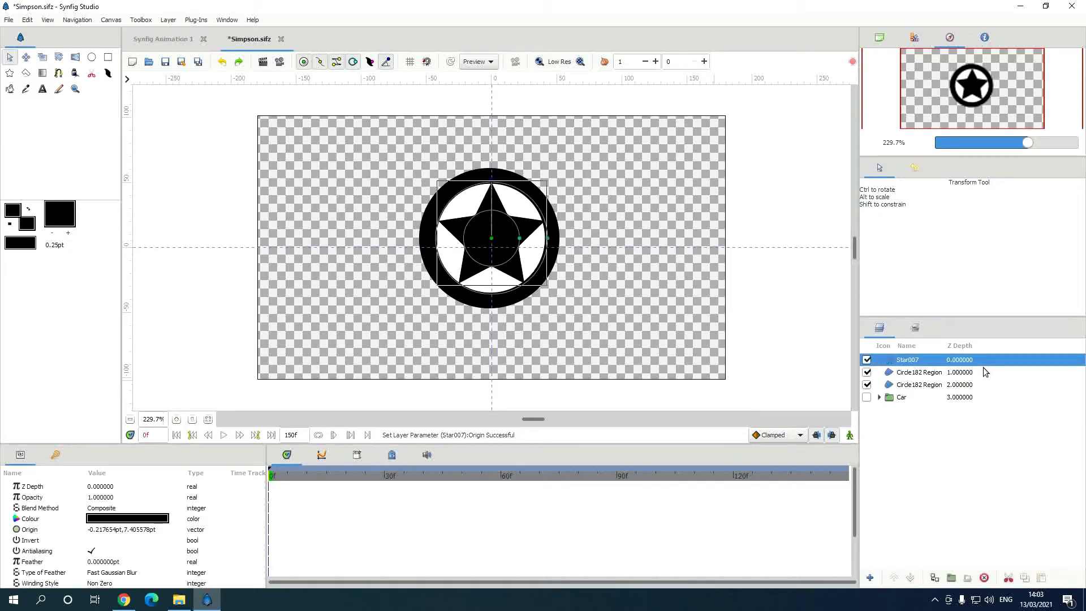
left_click(985, 372, "ctrl")
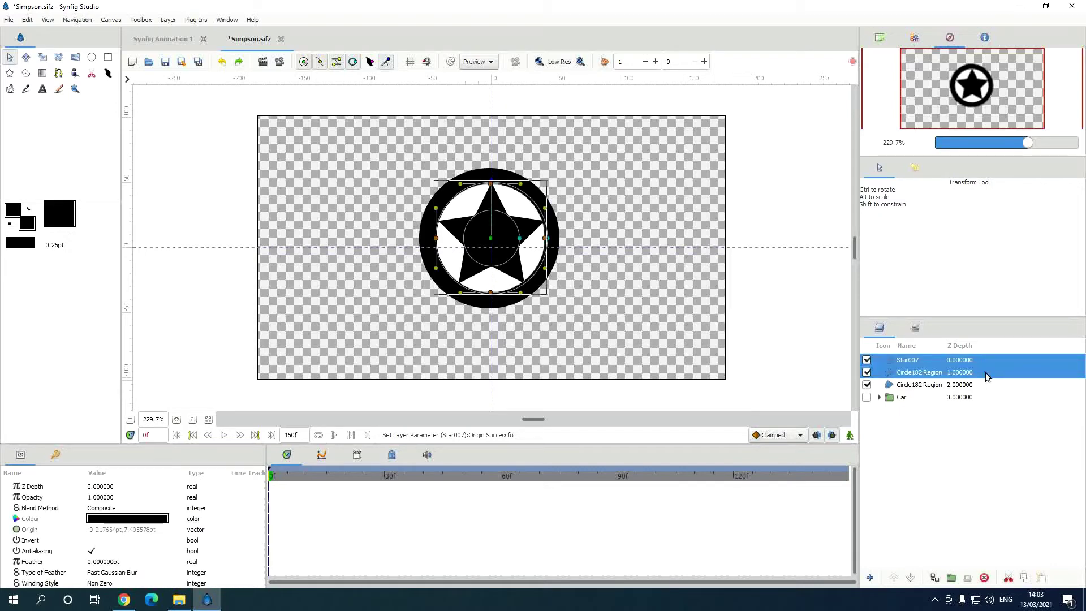
left_click(985, 385, "ctrl")
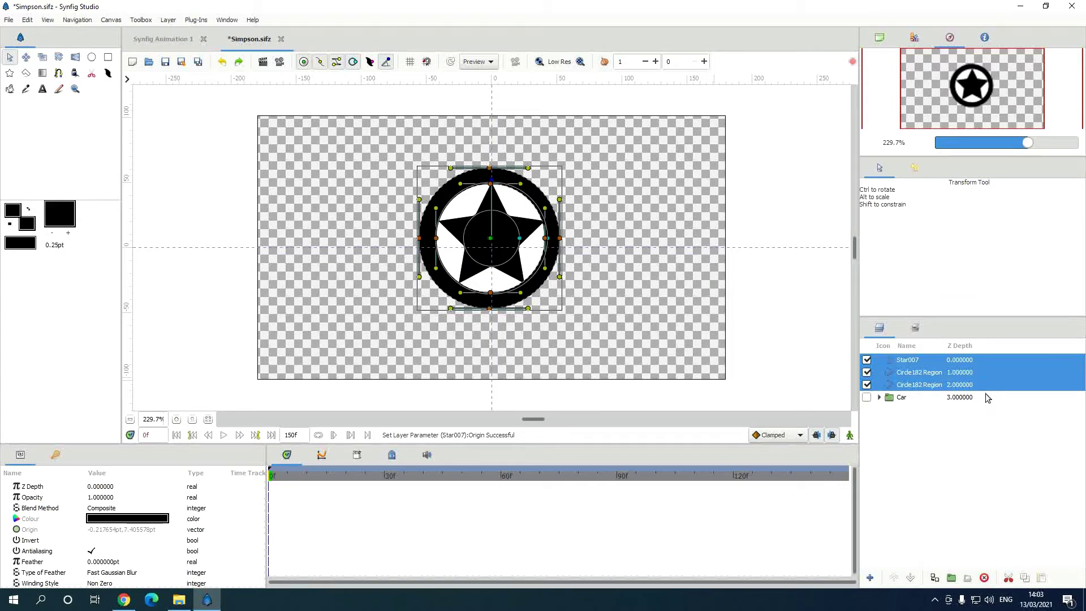
Group the star and both circle layers and rename the group 'Wheel'.
left_click(952, 577)
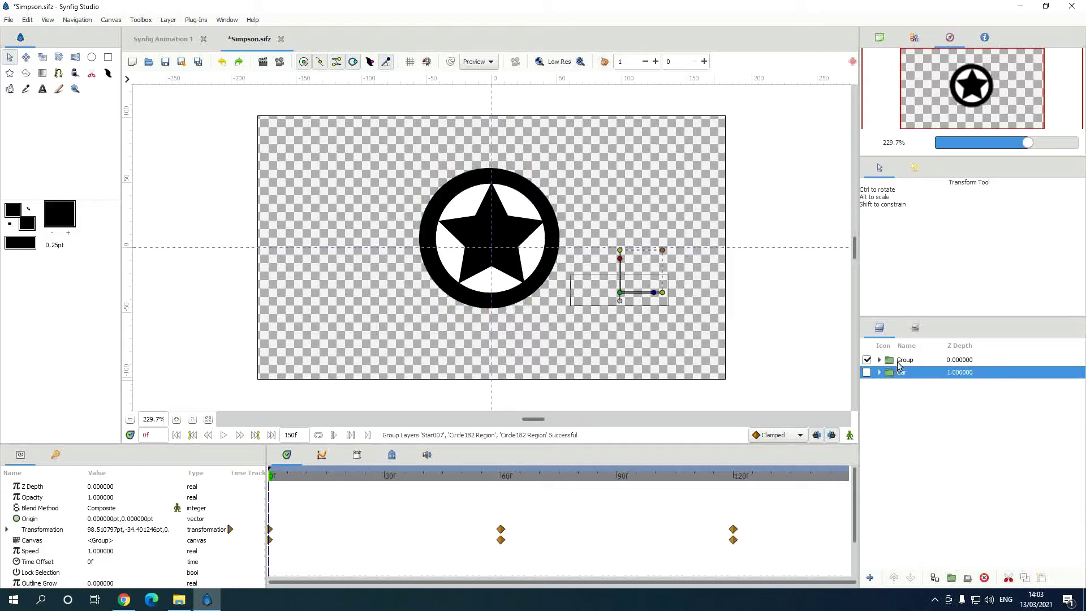
left_click(904, 360)
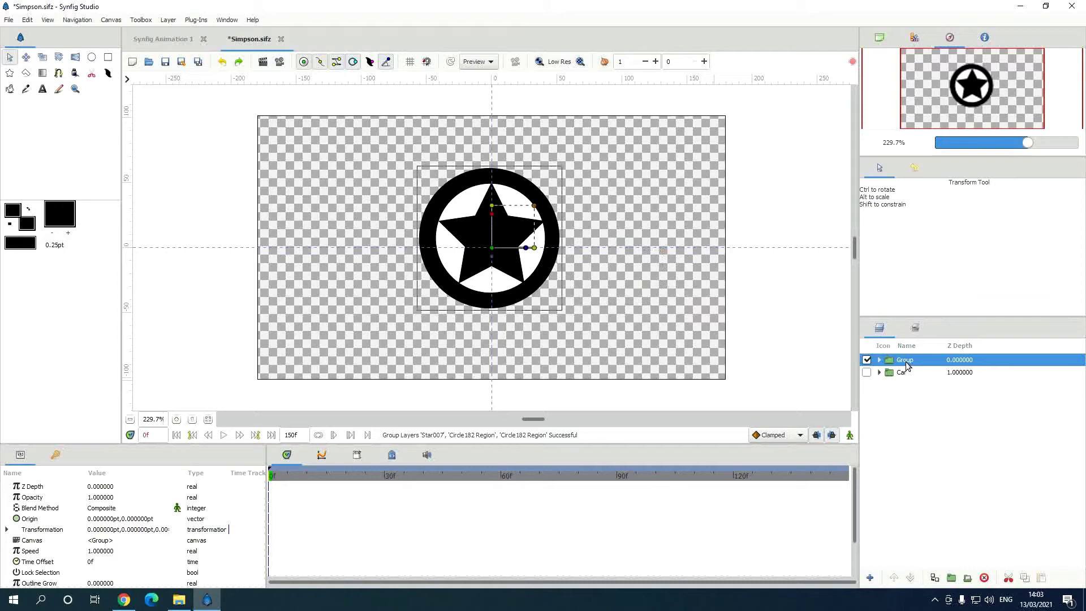
left_click(904, 361)
type("Wheel")
key("Return")
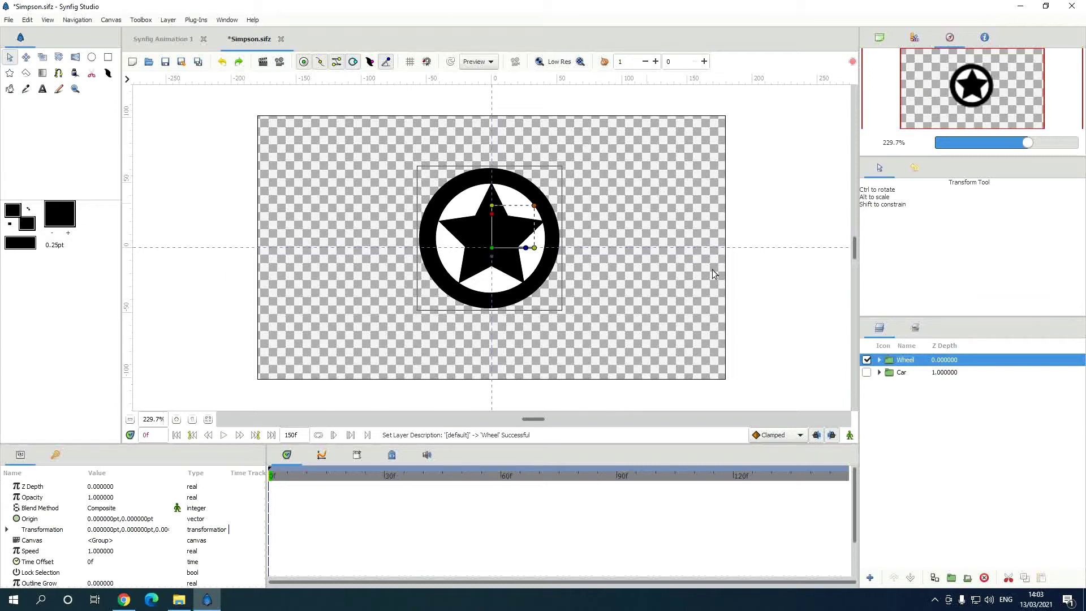
Reselect the Wheel layer and tilt it slightly by adjusting its transform.
left_click(755, 317)
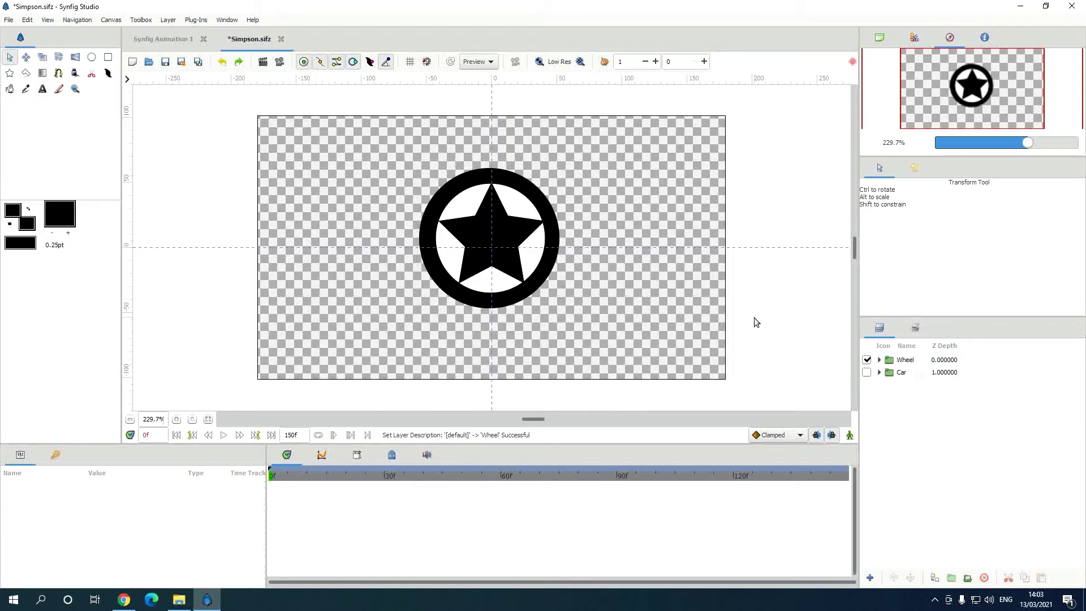
left_click(978, 362)
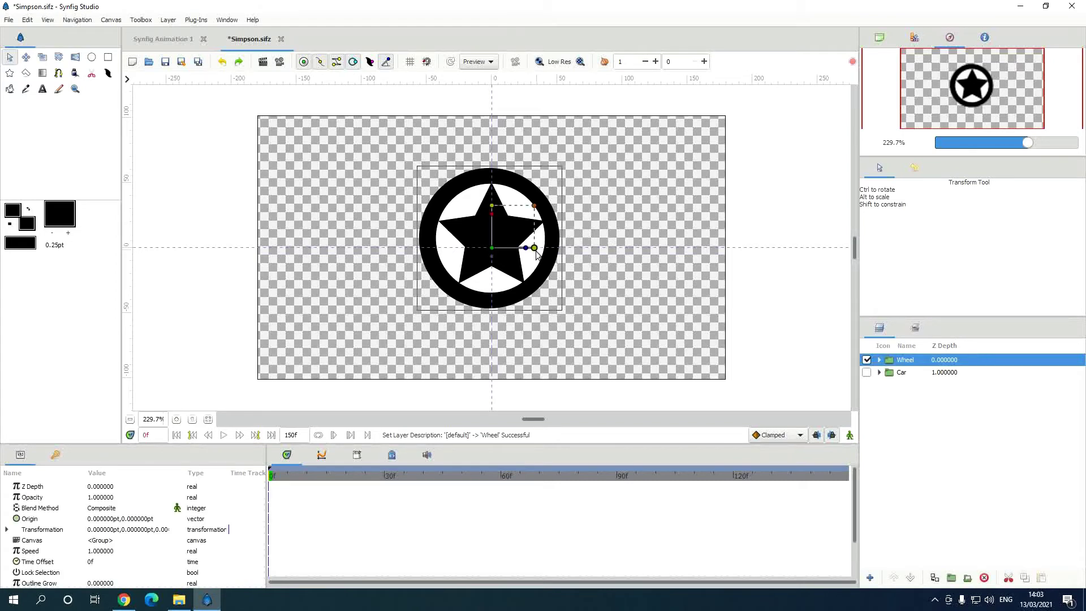
mouse_move(526, 247)
left_mouse_down()
mouse_move(526, 238)
mouse_move(524, 250)
left_mouse_up()
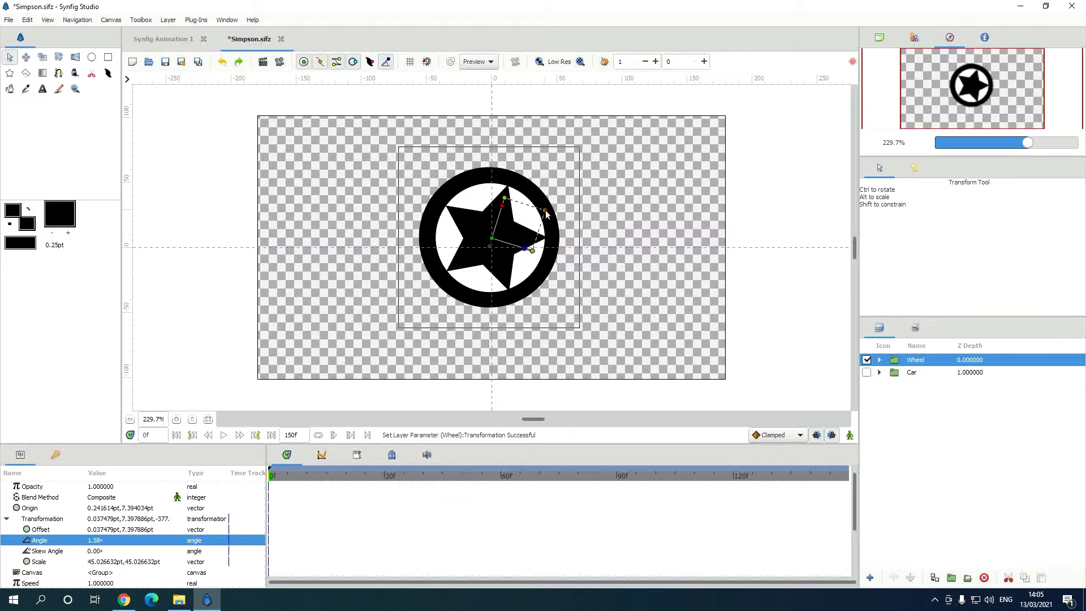
Scale the Wheel down to 33.56 and move it to the canvas's lower-right edge, partly off-frame.
mouse_move(547, 214)
left_mouse_down()
mouse_move(532, 232)
mouse_move(540, 229)
left_mouse_up()
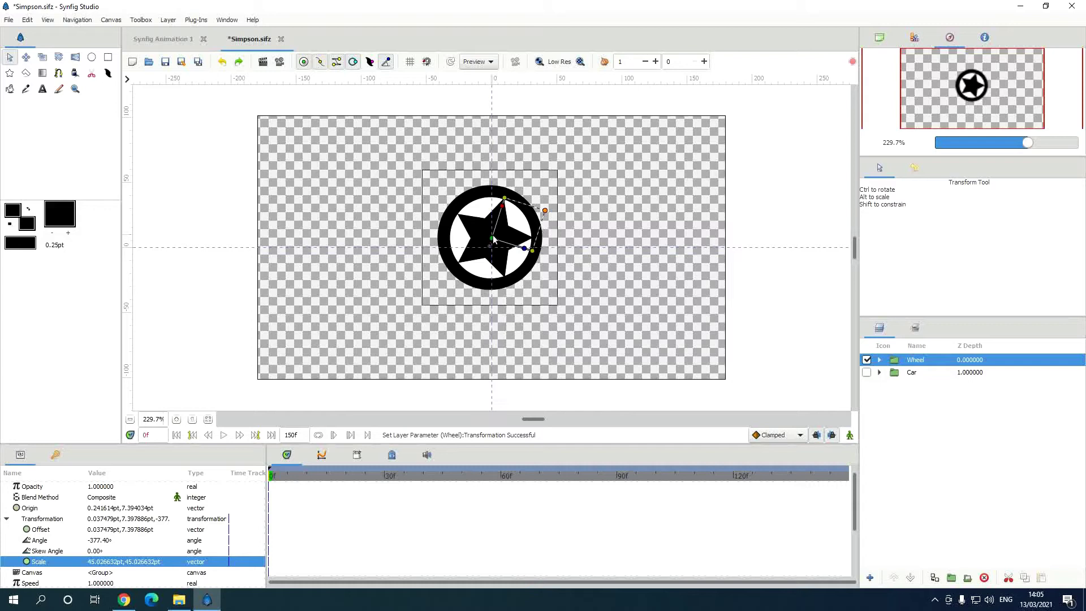
left_click_drag(494, 240, 707, 311)
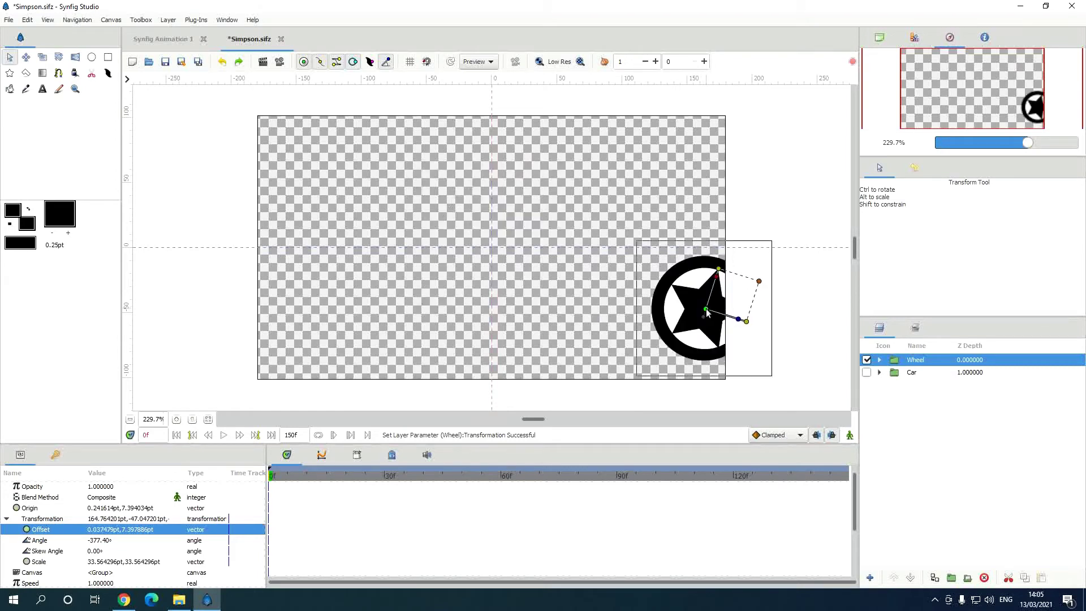
left_click(128, 80)
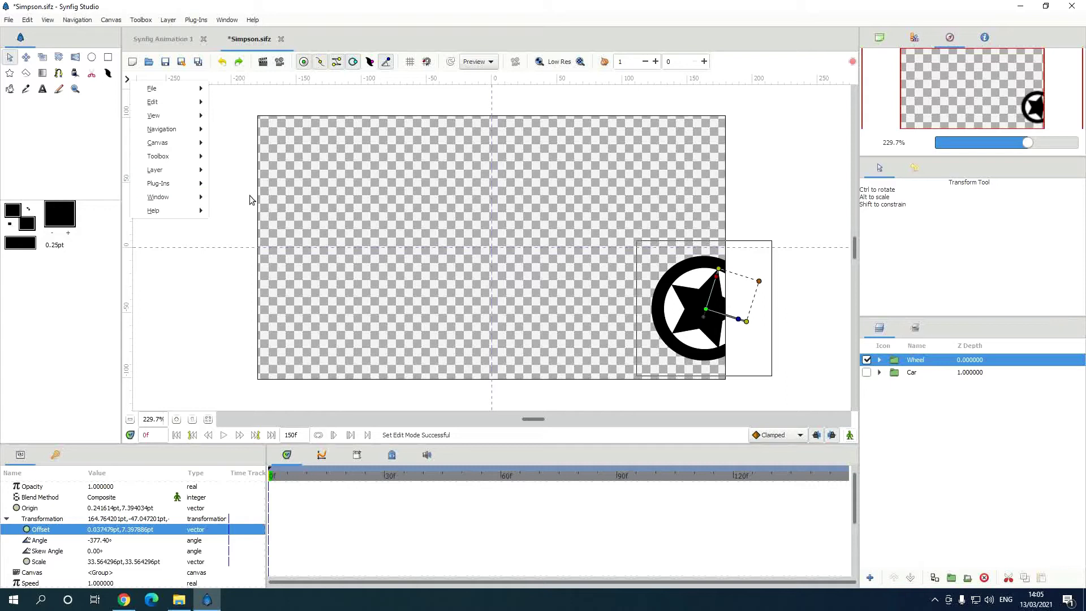
mouse_move(199, 149)
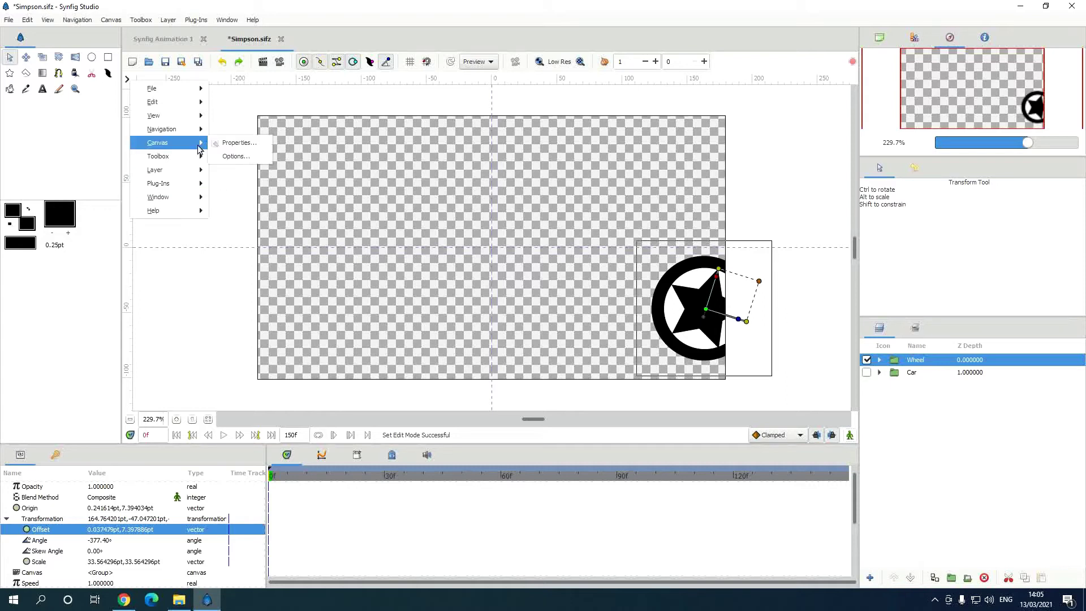
left_click(248, 144)
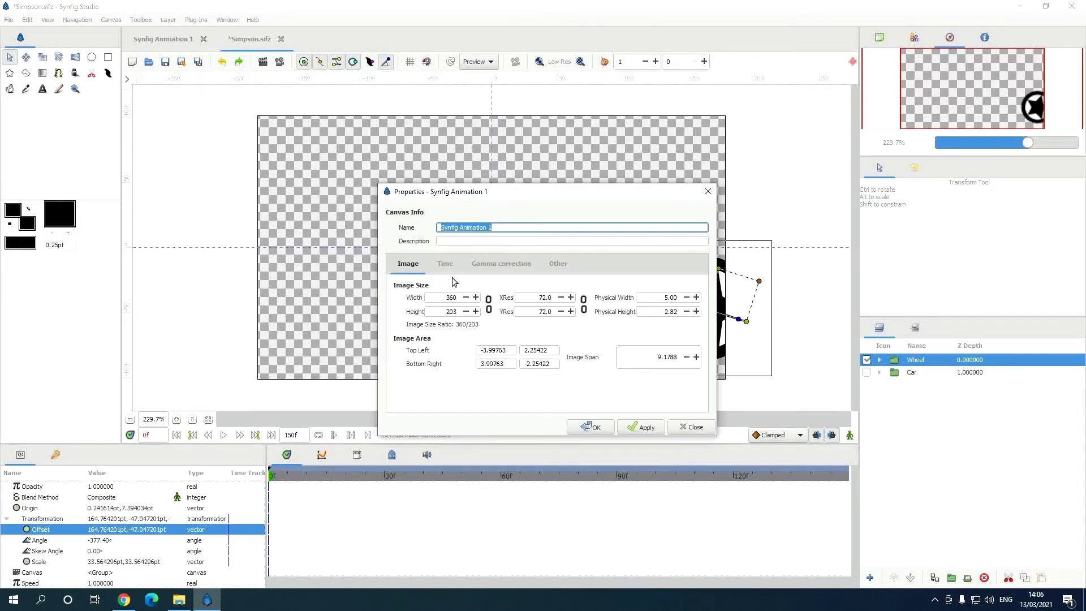
left_click(444, 266)
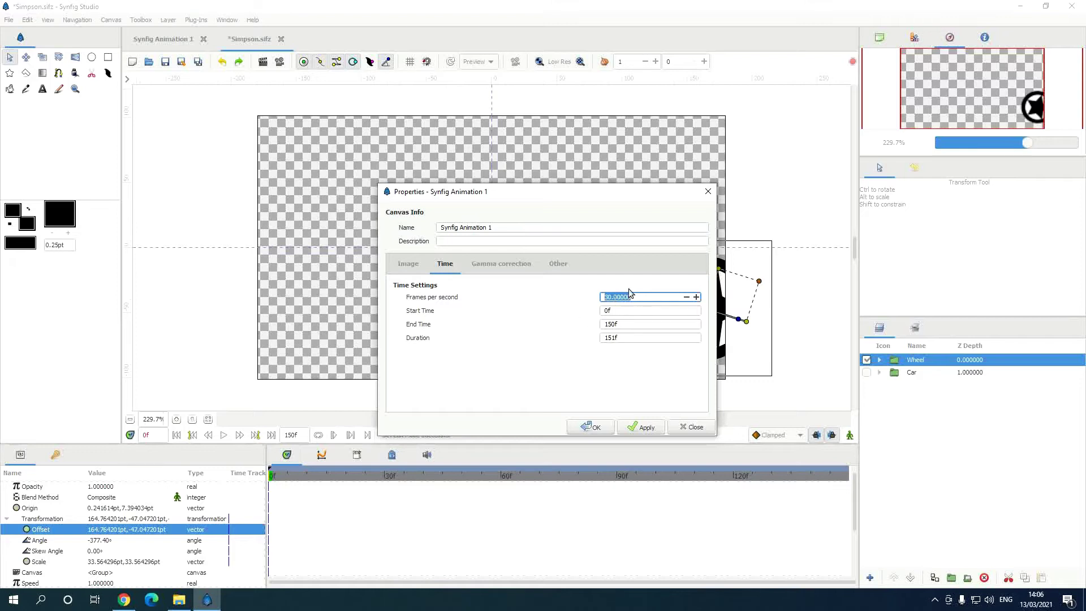
left_click(591, 427)
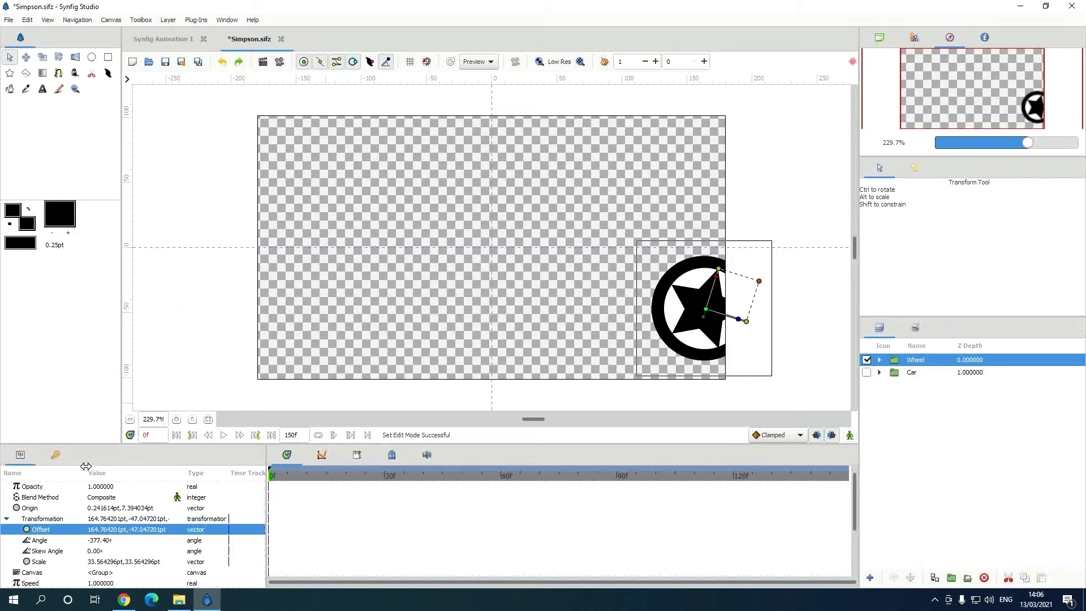
Animate the wheel moving from the right edge at 0f to the canvas centre at 60f, then play it.
left_click(57, 455)
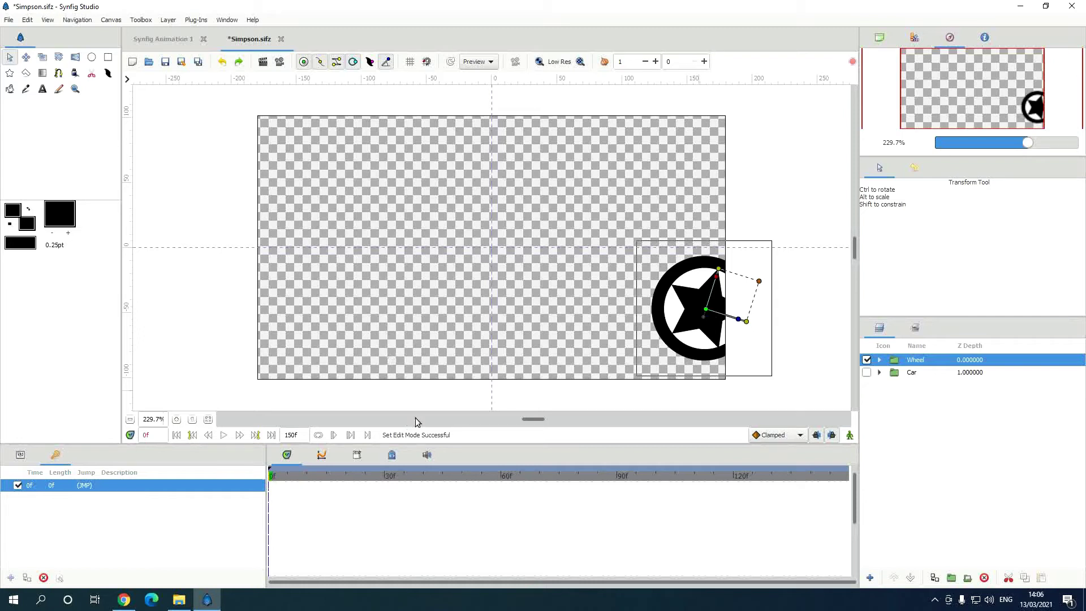
left_click(850, 436)
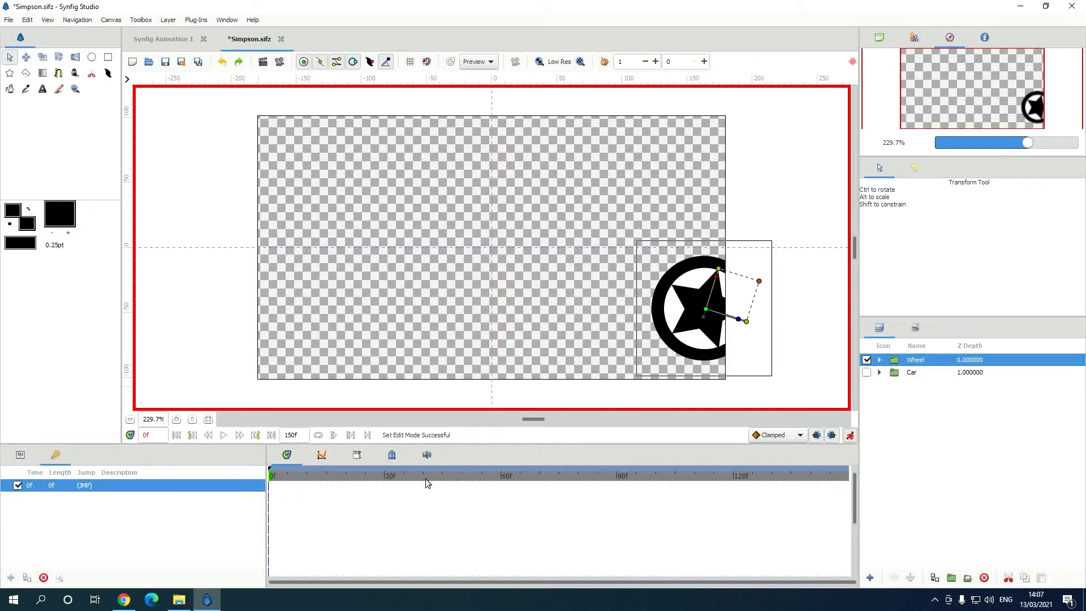
left_click(384, 477)
left_click(501, 477)
left_click_drag(707, 309, 492, 308)
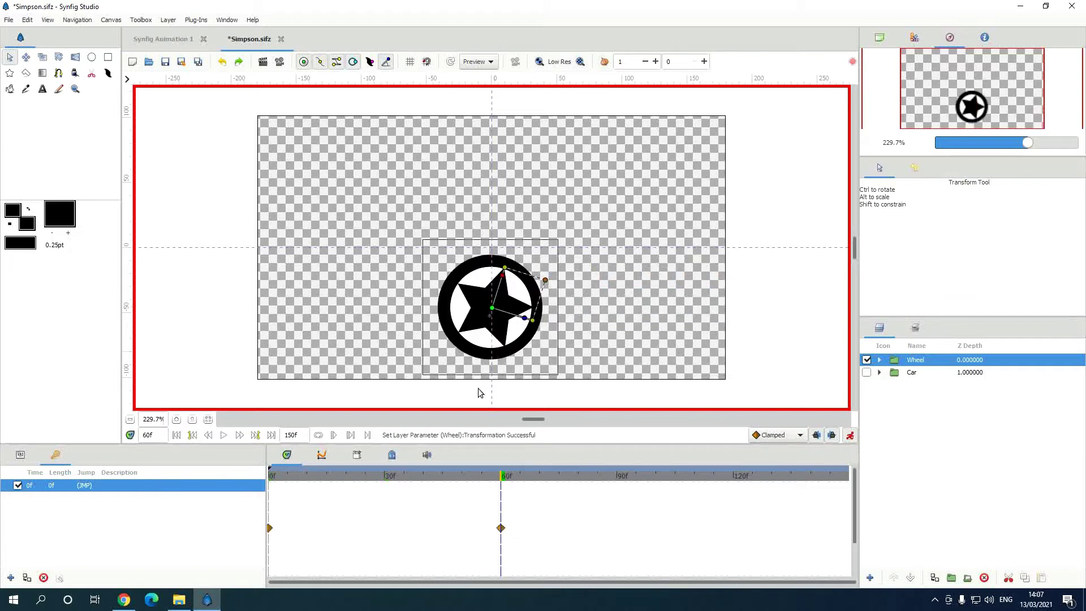
left_click(177, 436)
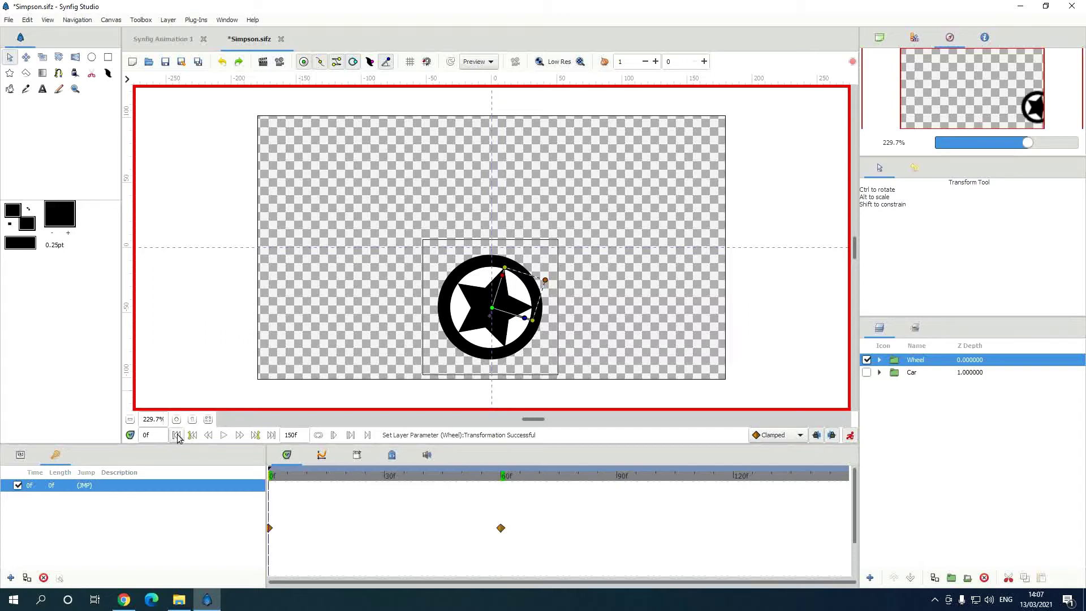
left_click(224, 435)
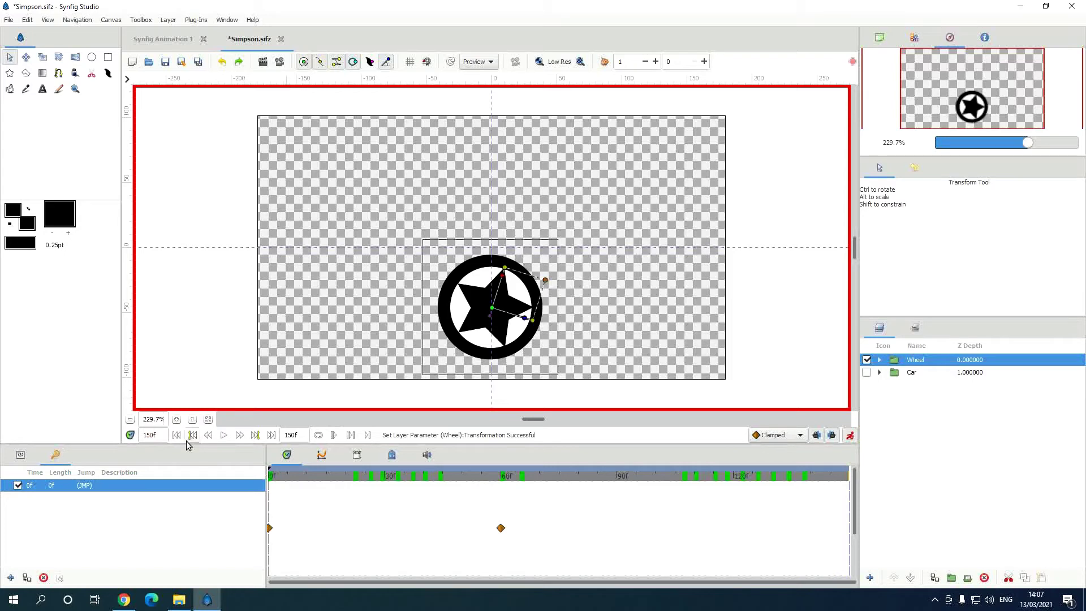
Reset the Wheel's Transformation Angle to 0.00° at frame 0, then return to frame 60.
left_click(502, 478)
left_click(20, 454)
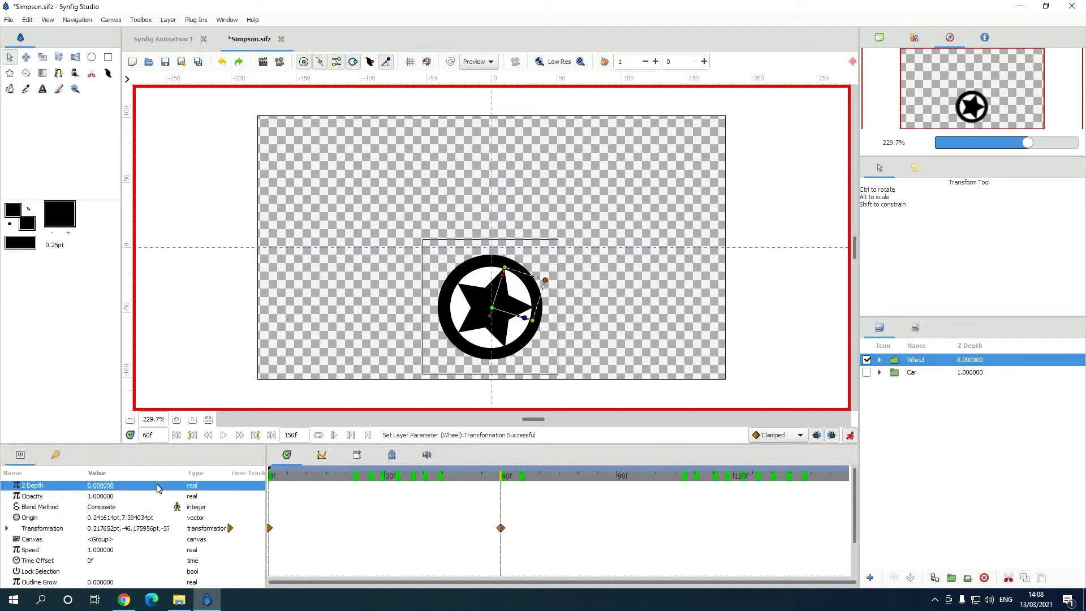
scroll(158, 484, "down", 1)
scroll(159, 489, "down", 1)
scroll(159, 490, "up", 1)
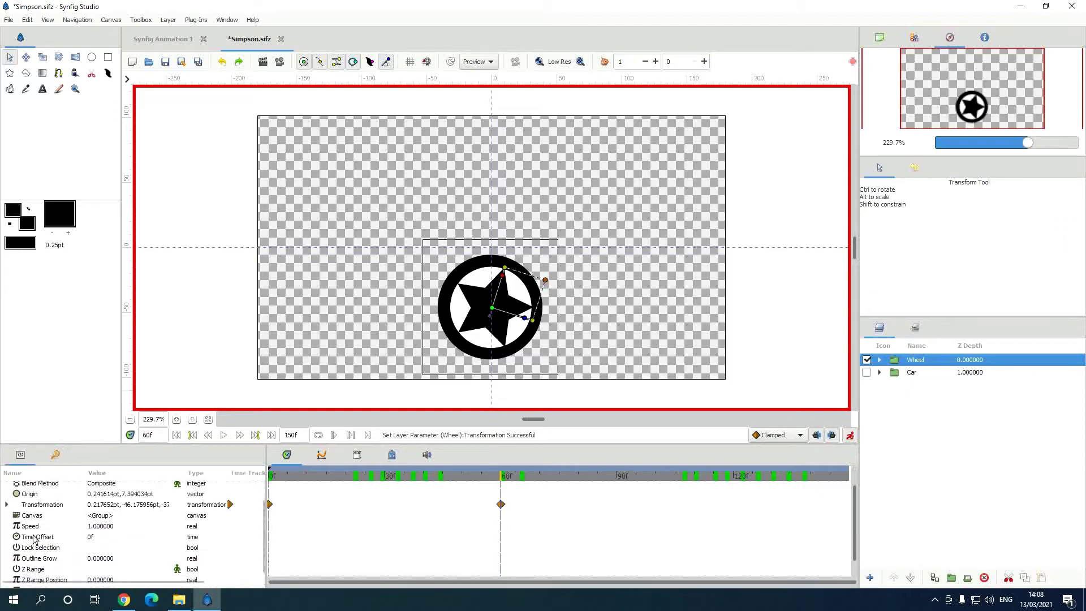
left_click(8, 505)
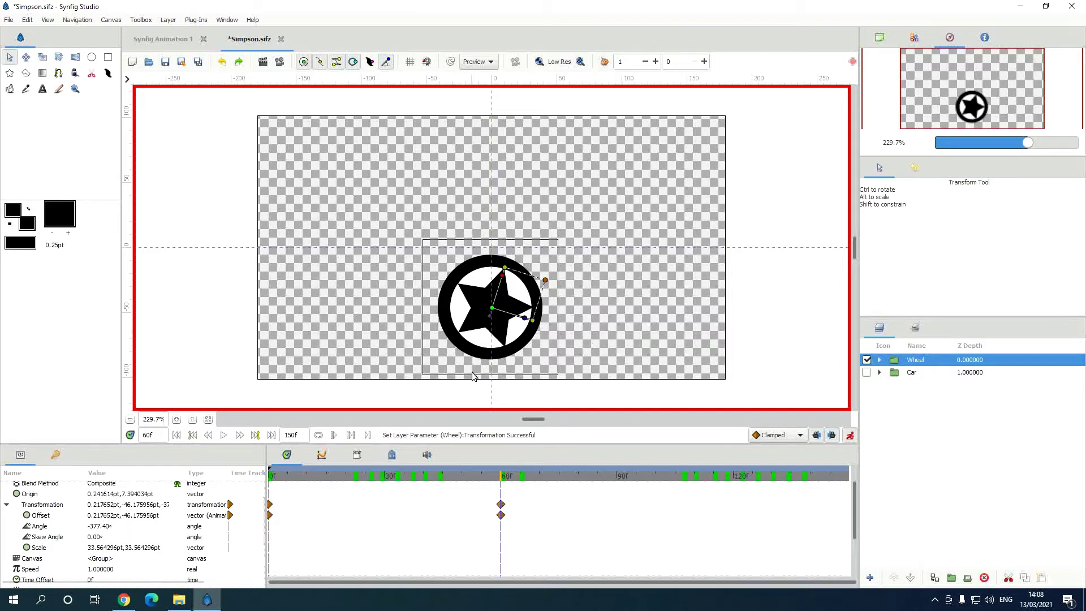
key("Home")
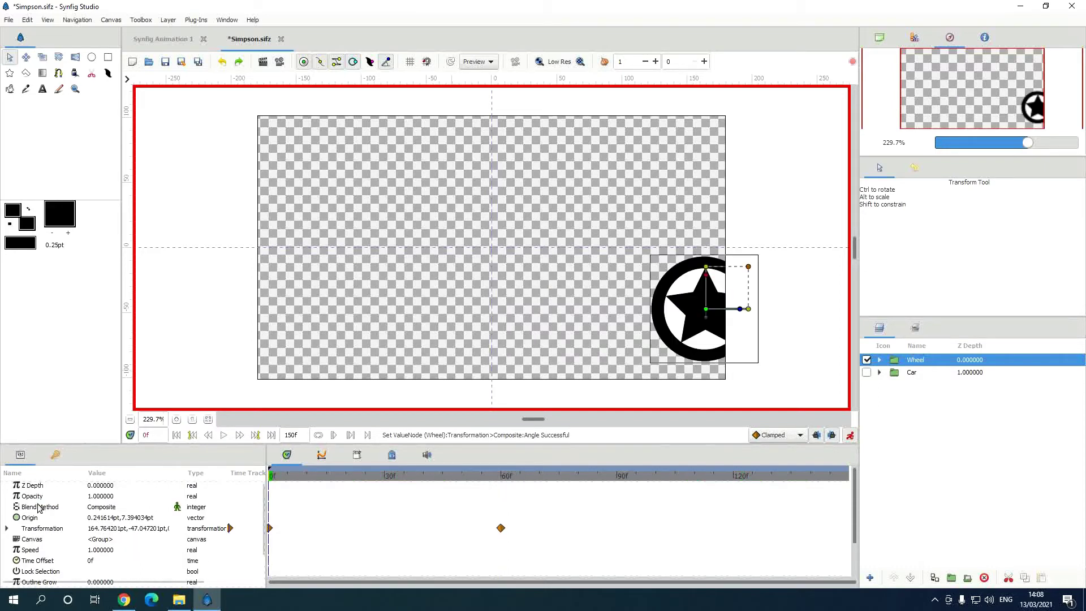
left_click(8, 529)
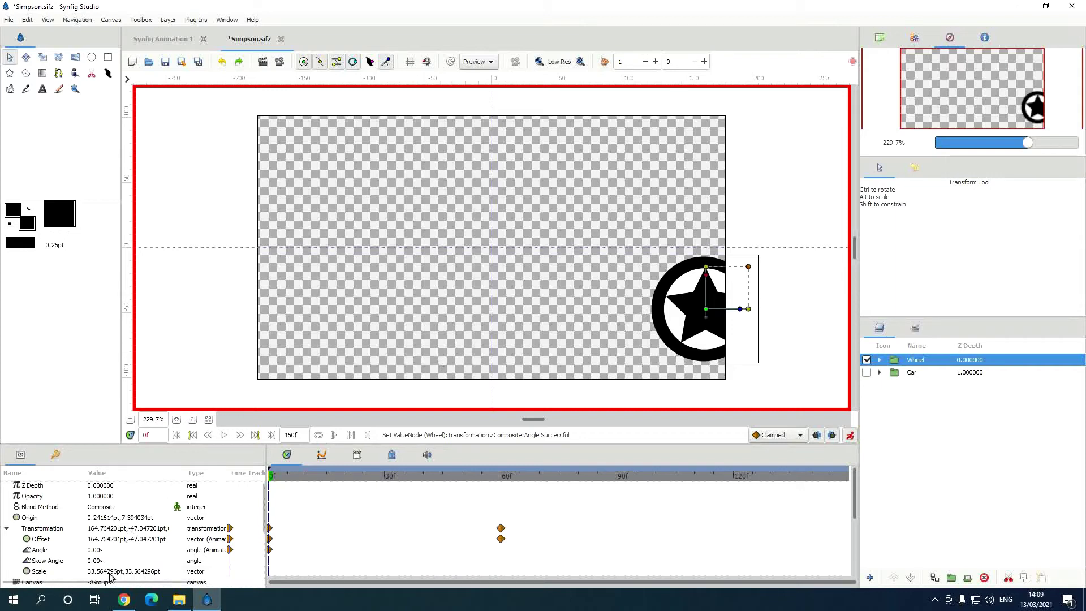
left_click(503, 478)
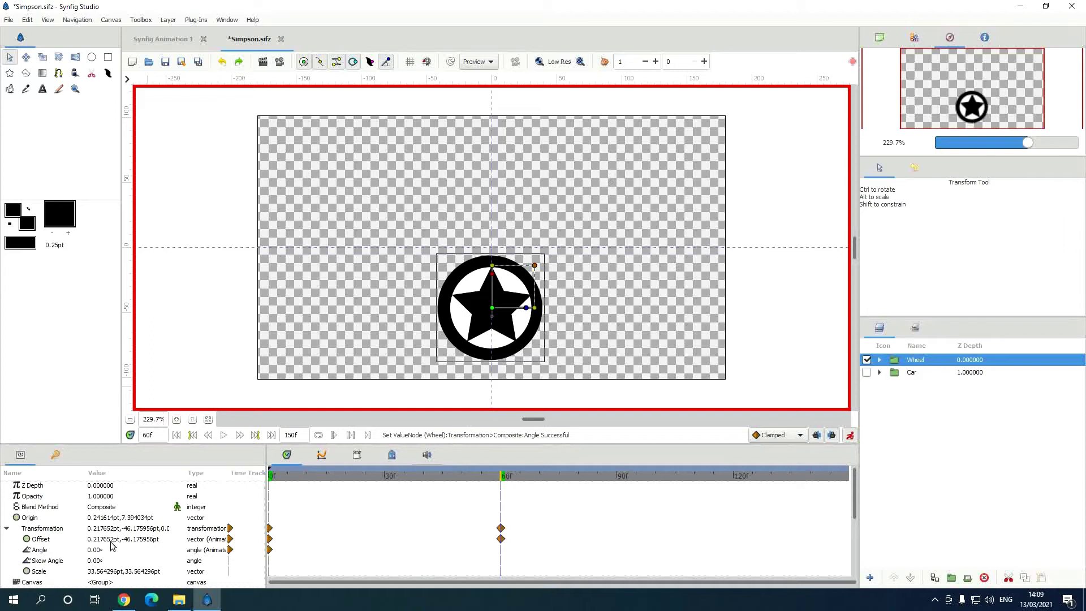
scroll(170, 506, "down", 1)
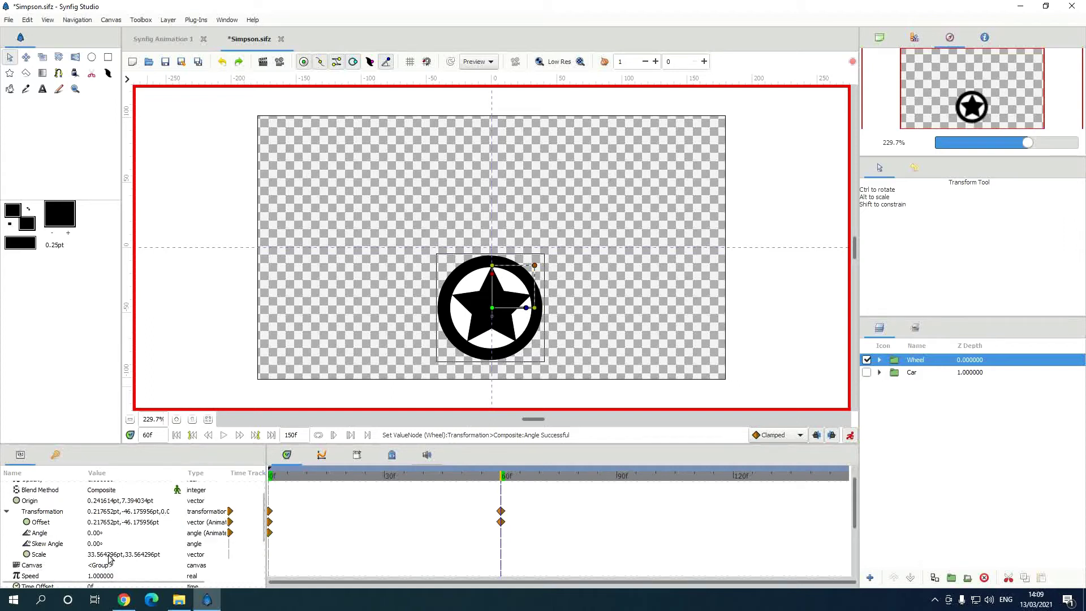
left_click(101, 534)
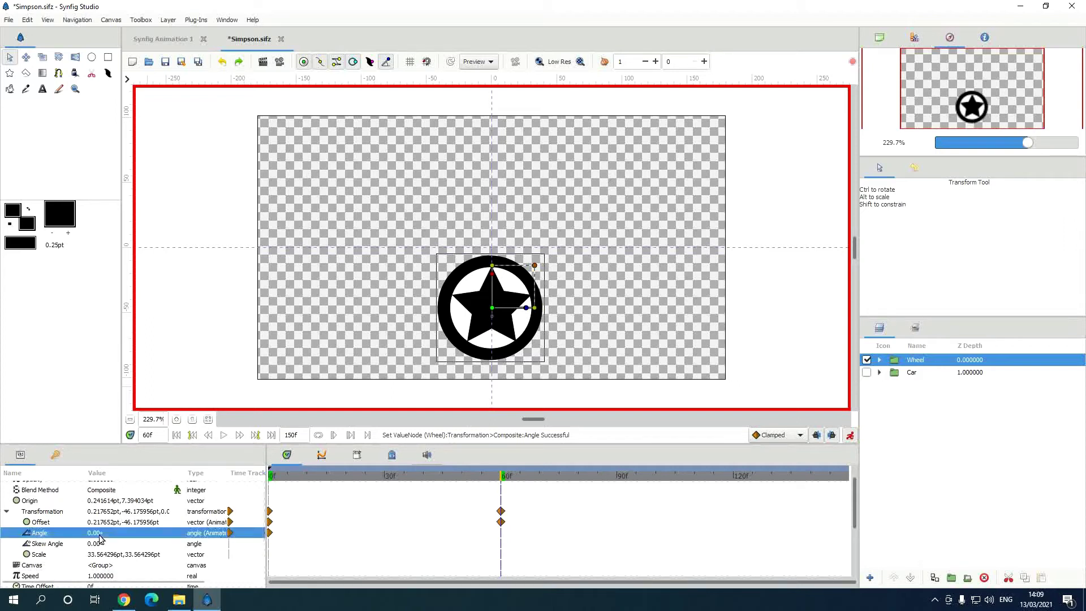
left_click(101, 535)
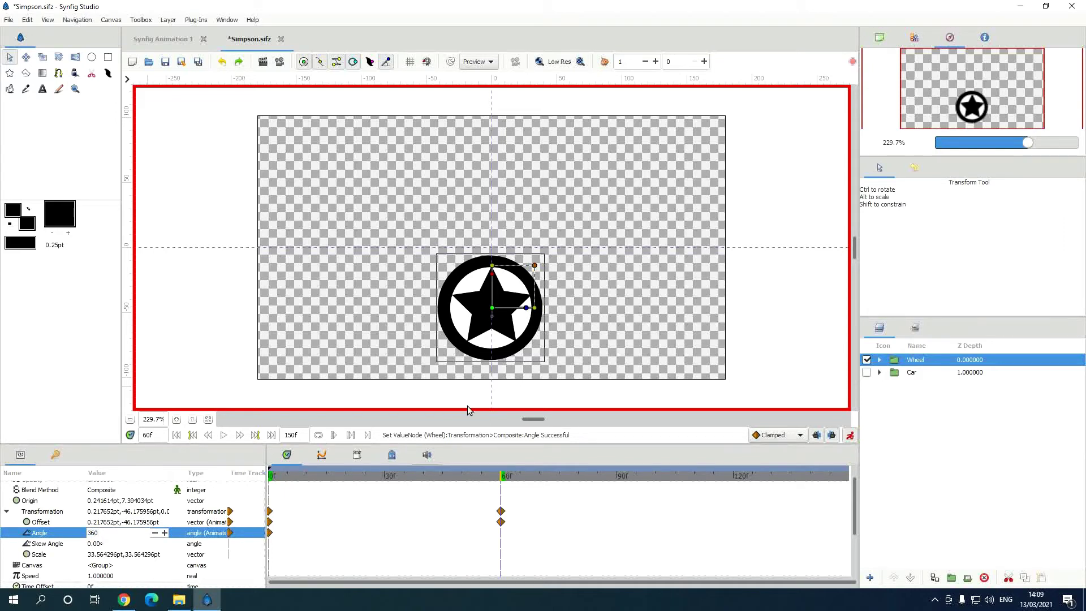
type("360")
key("Return")
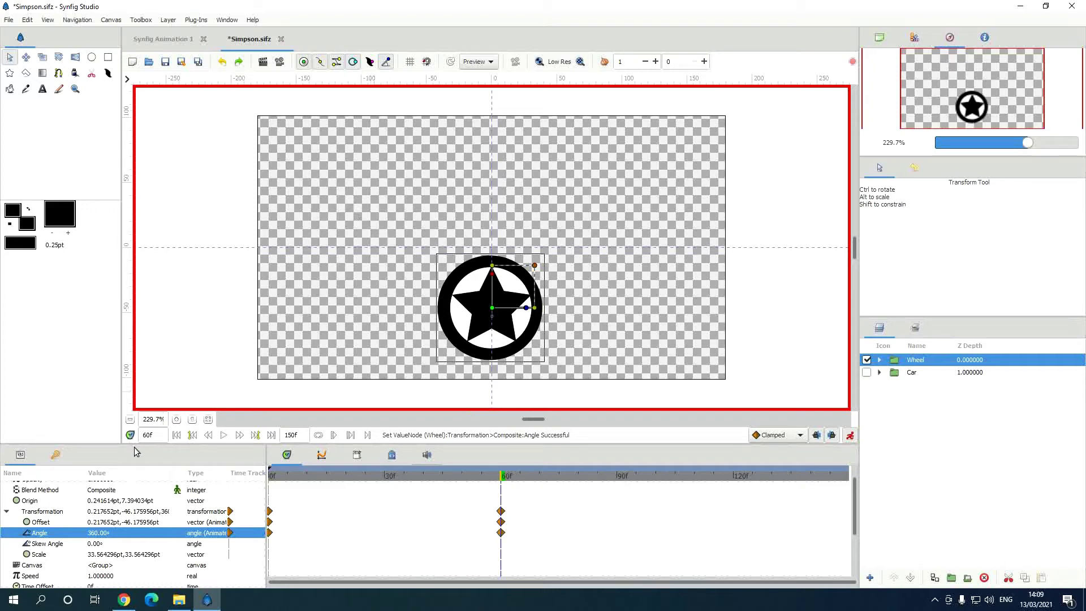
left_click(177, 435)
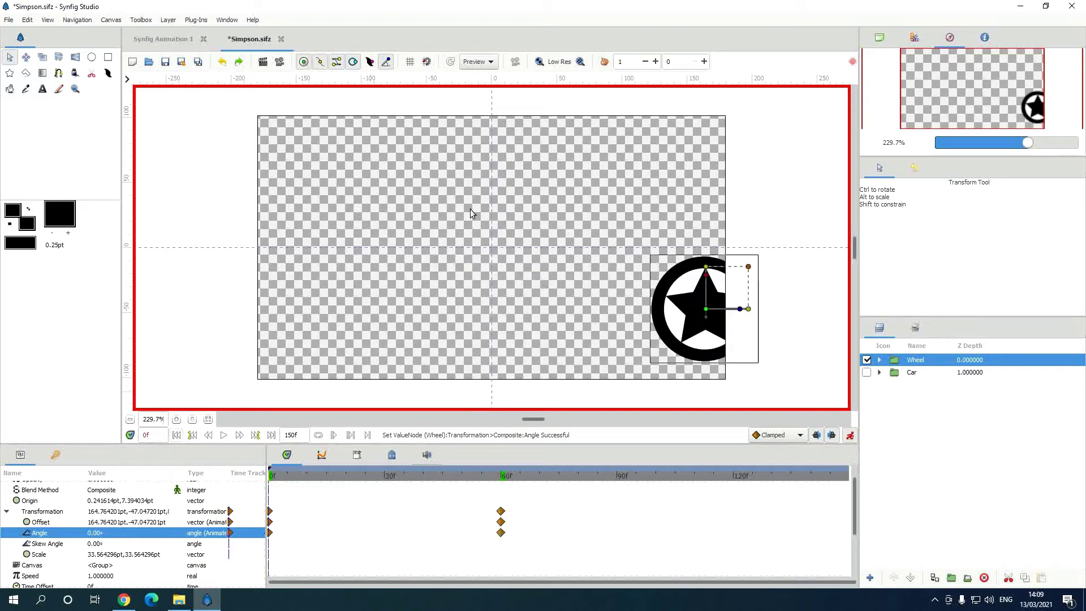
left_click(224, 435)
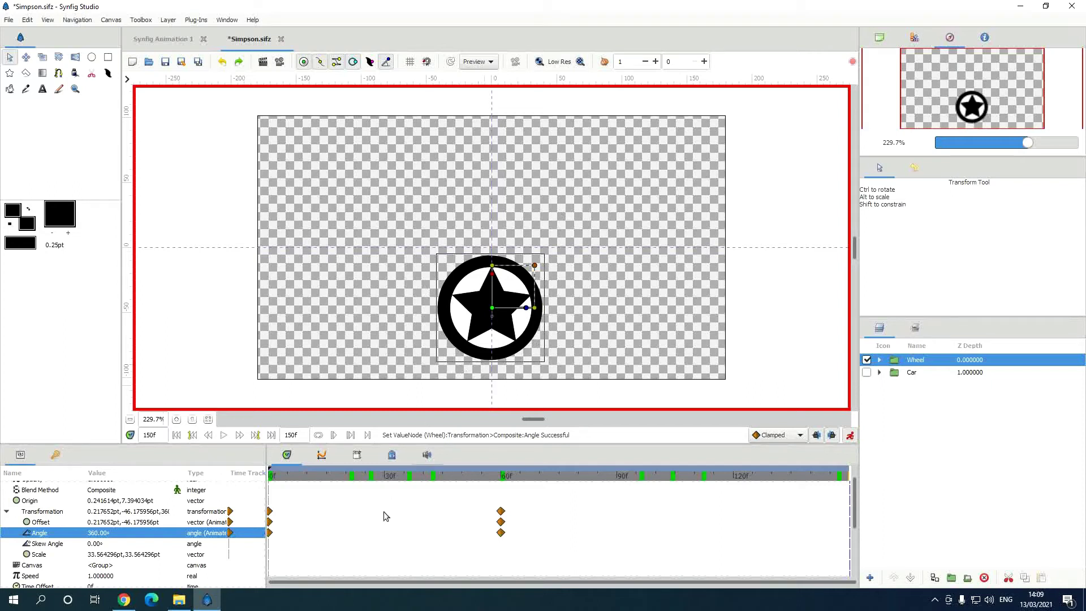
Scrub around frame 60 to check the wheel's rotation, then go to frame 120 and edit Angle.
left_click(497, 478)
left_click_drag(497, 477, 416, 482)
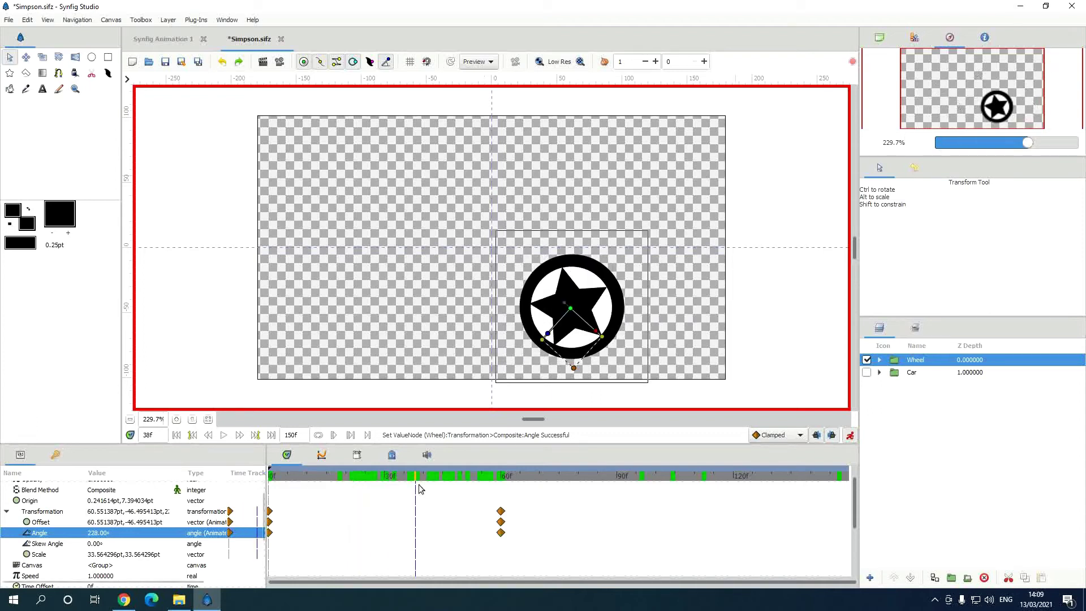
left_click_drag(420, 477, 500, 478)
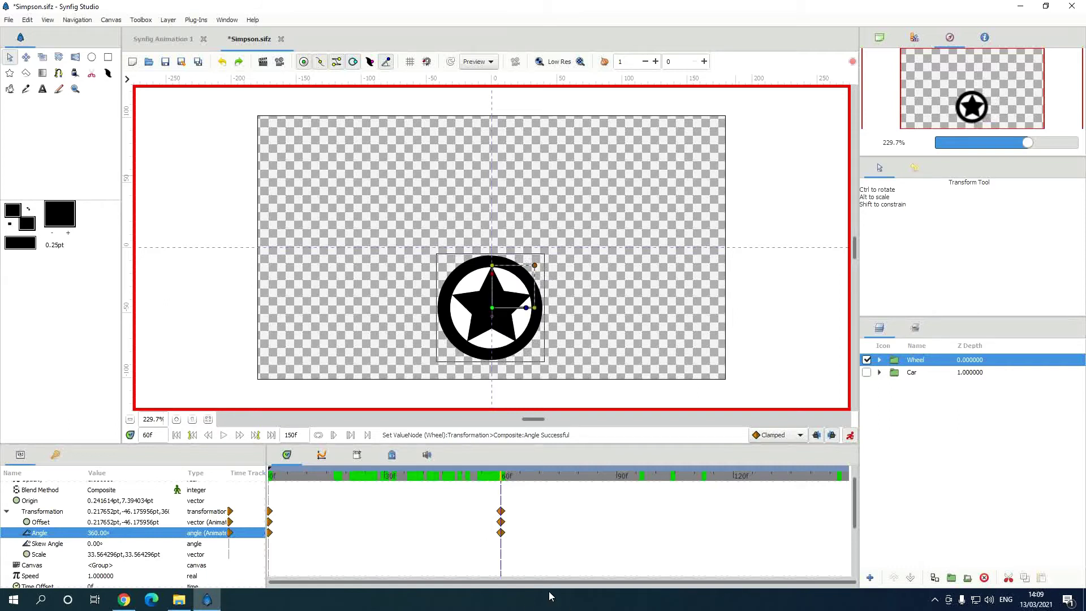
left_click(734, 477)
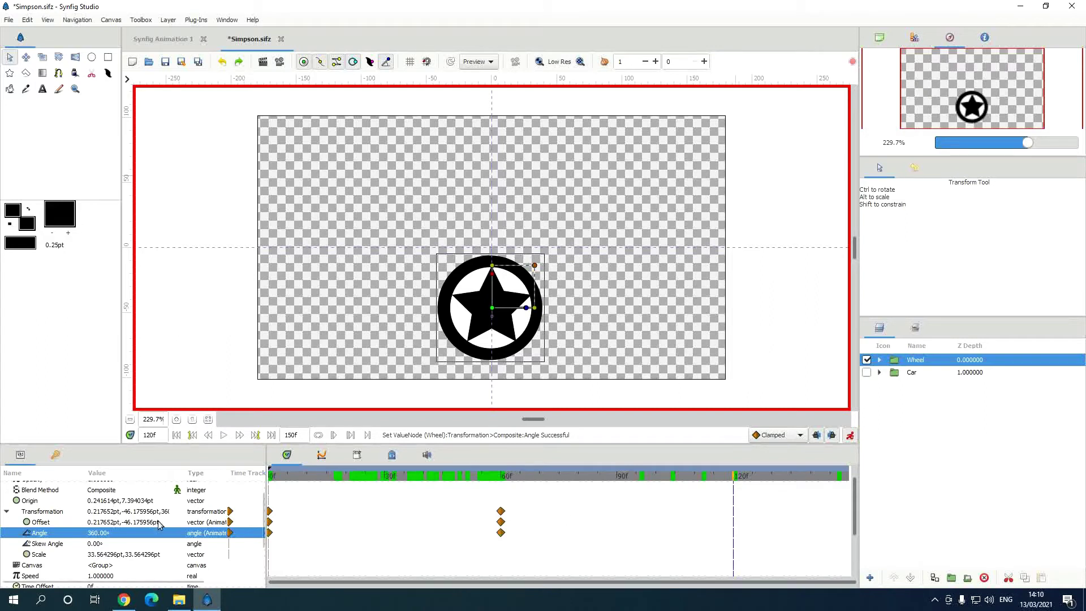
left_click(111, 534)
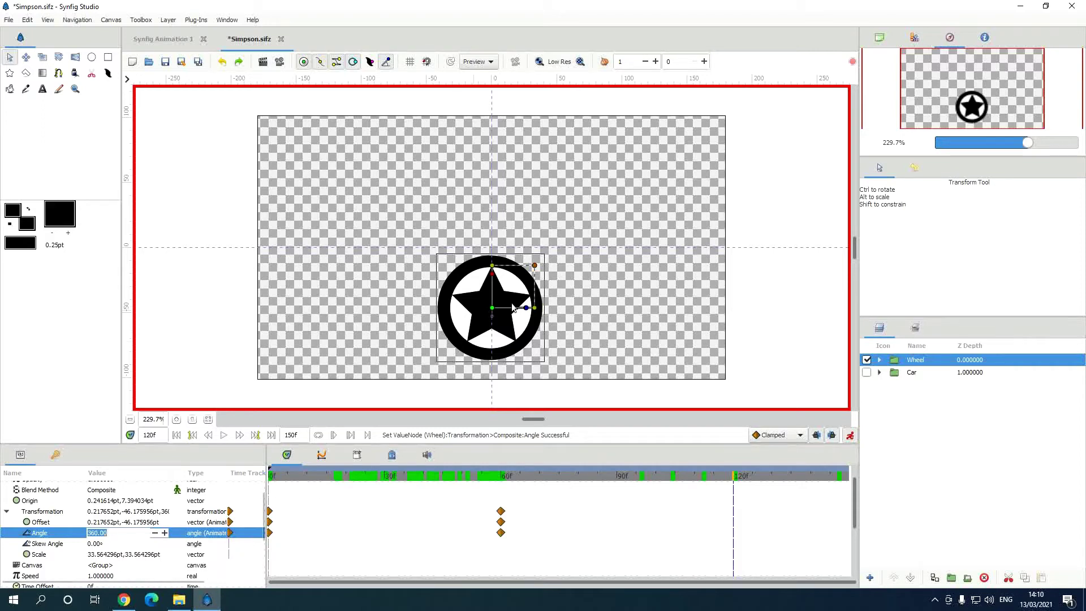
At frame 120, move the wheel to the canvas's left edge and rotate it to 720°.
left_click_drag(493, 313, 280, 316)
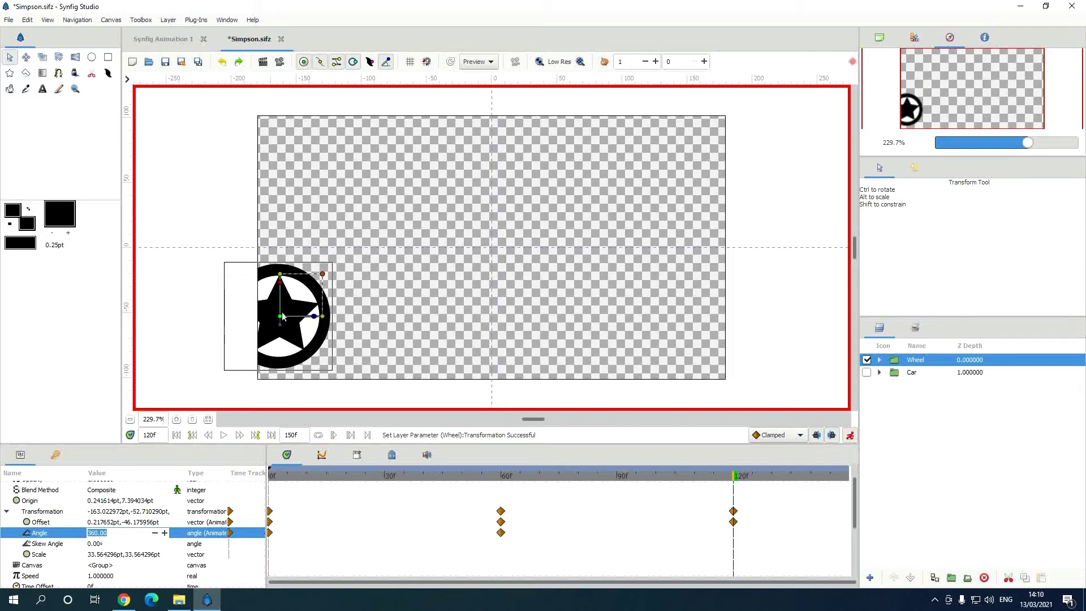
mouse_move(314, 317)
left_mouse_down()
mouse_move(284, 260)
mouse_move(248, 253)
mouse_move(224, 289)
mouse_move(241, 342)
mouse_move(271, 368)
mouse_move(313, 316)
left_mouse_up()
left_click(786, 374)
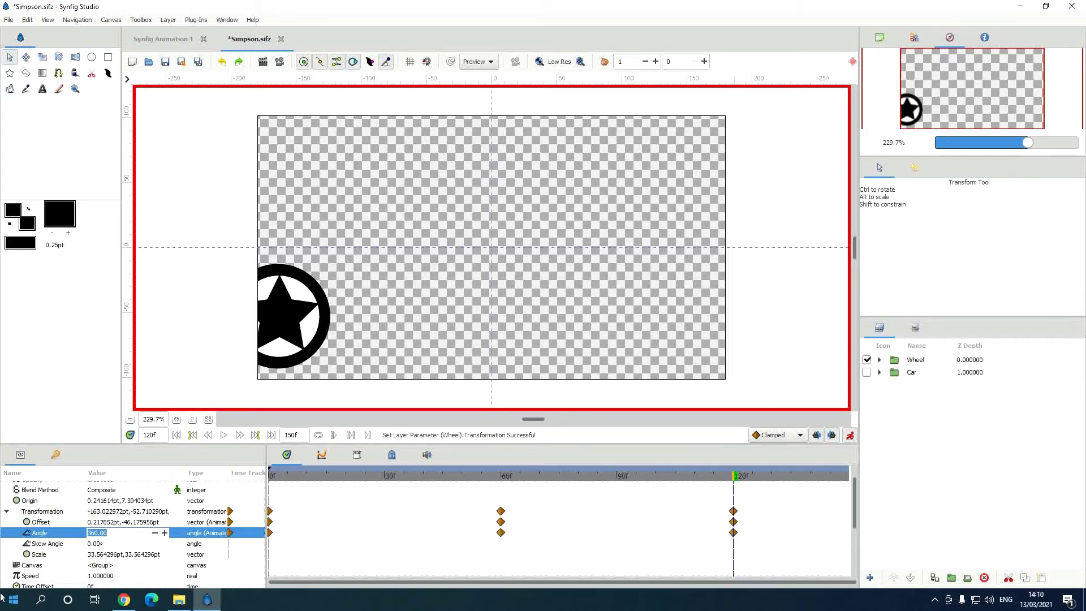
left_click(288, 340)
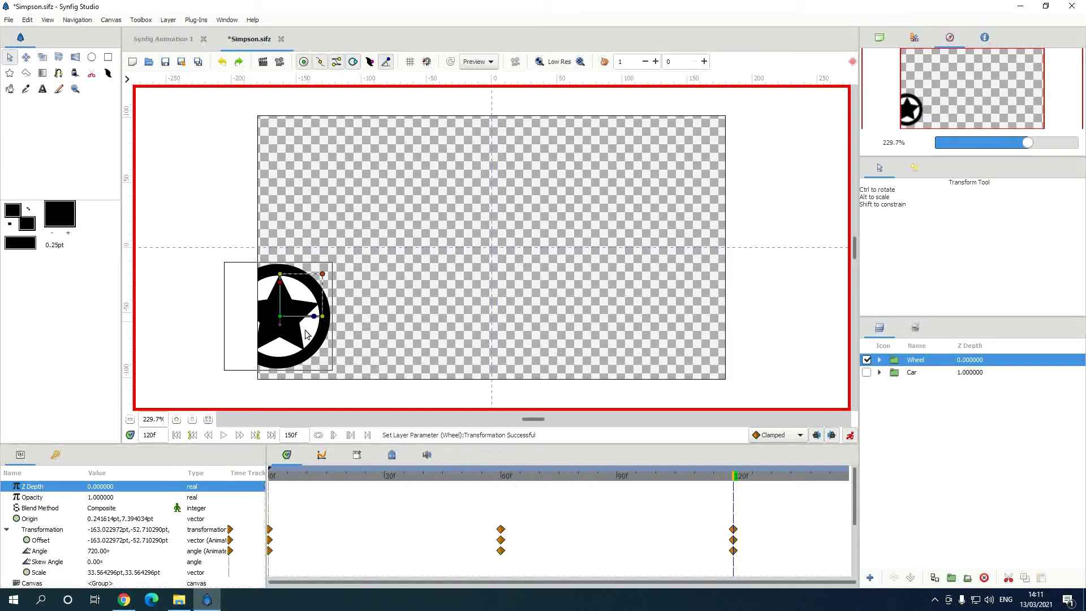
Turn off animation mode, preview the roll from frame 0, then hide the Wheel layer.
left_click(850, 435)
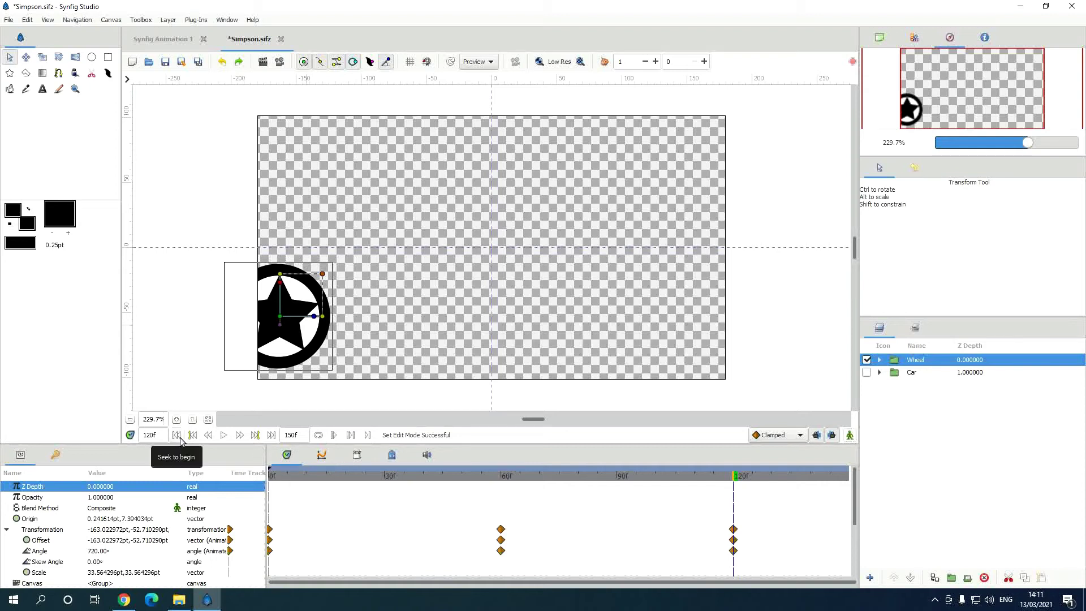
left_click(177, 436)
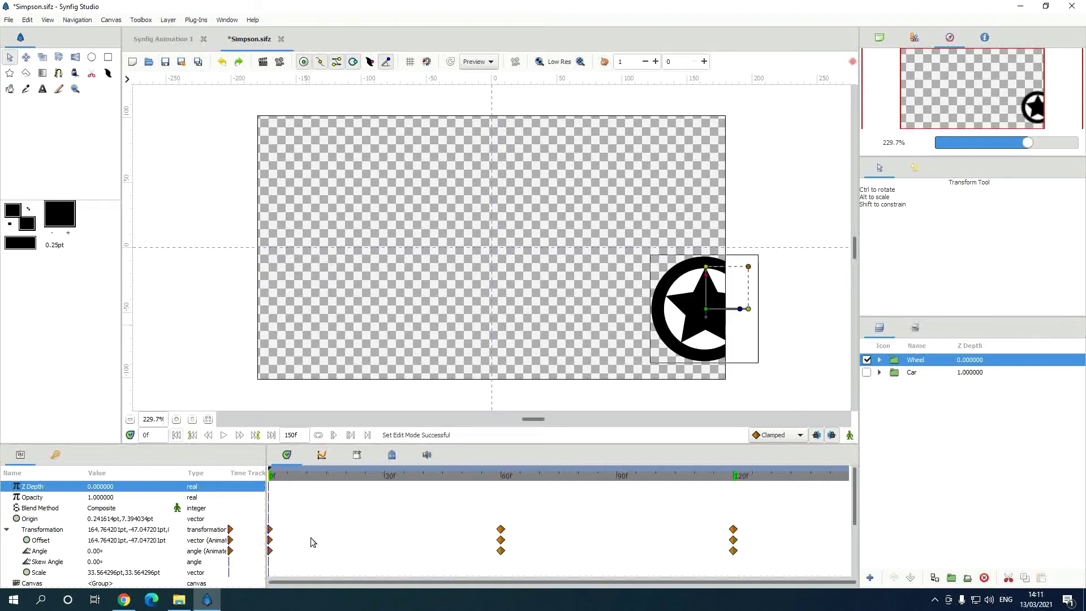
left_click(224, 435)
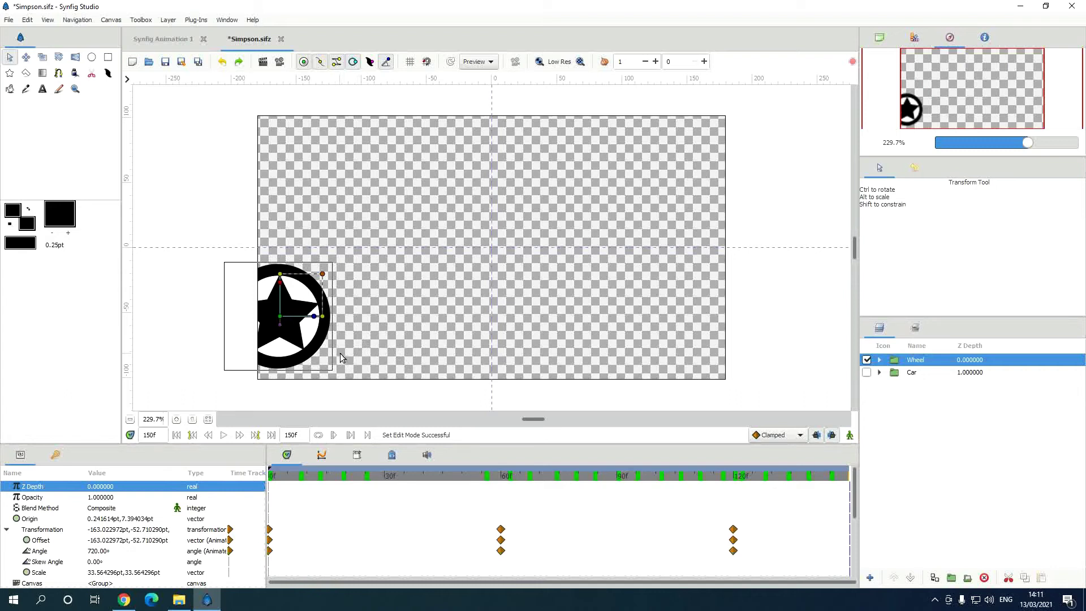
key("ctrl+d")
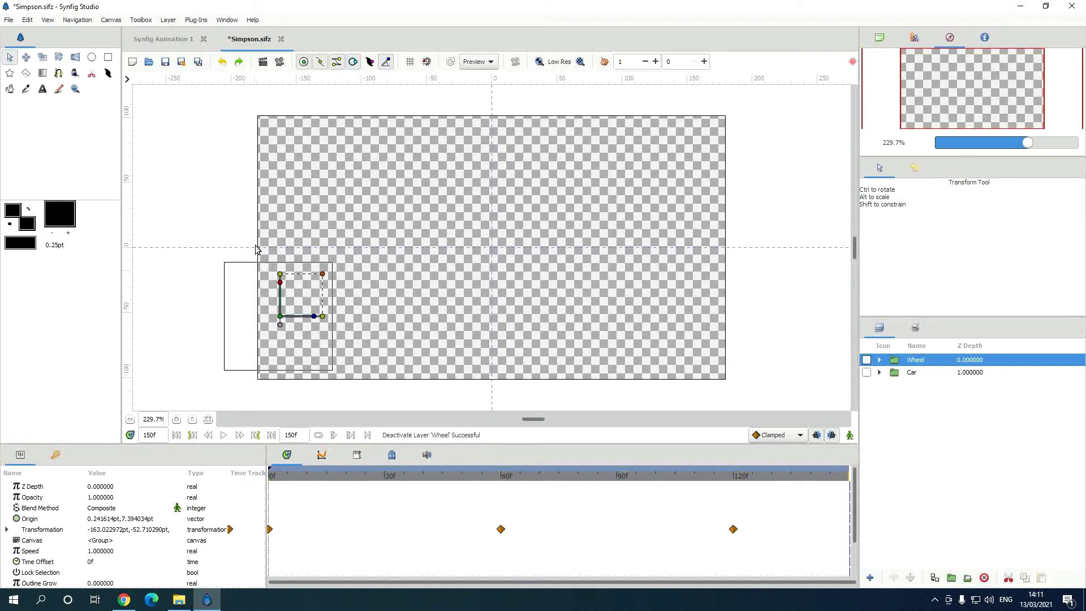
Drag 2020-Range-Rover-Evoque-Side-View.jpg from the Jojo Book folder onto the Synfig canvas.
left_click(810, 381)
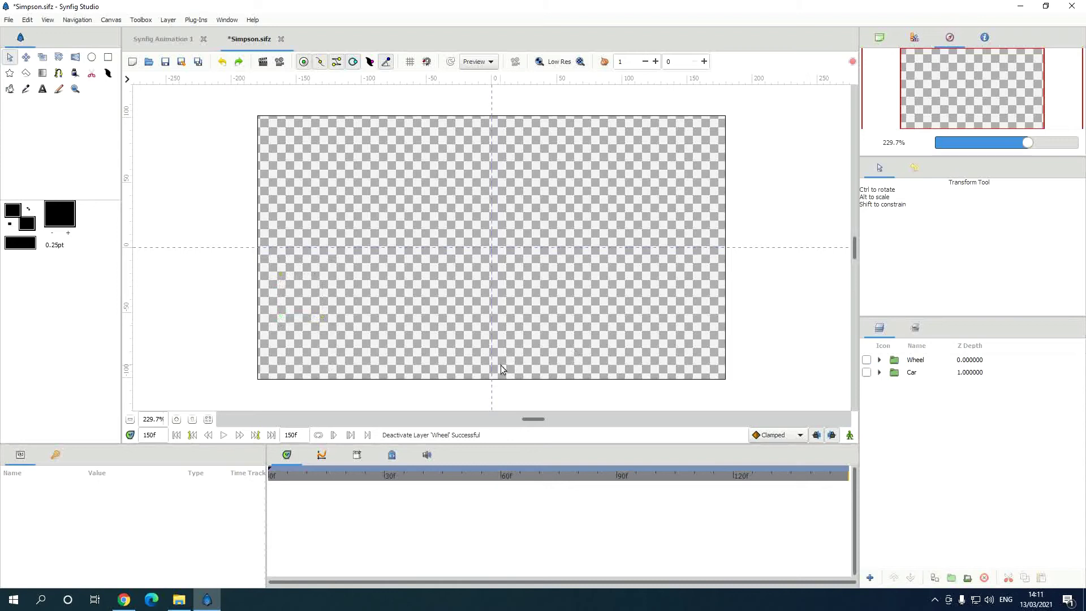
left_click(178, 599)
scroll(671, 323, "down", 1)
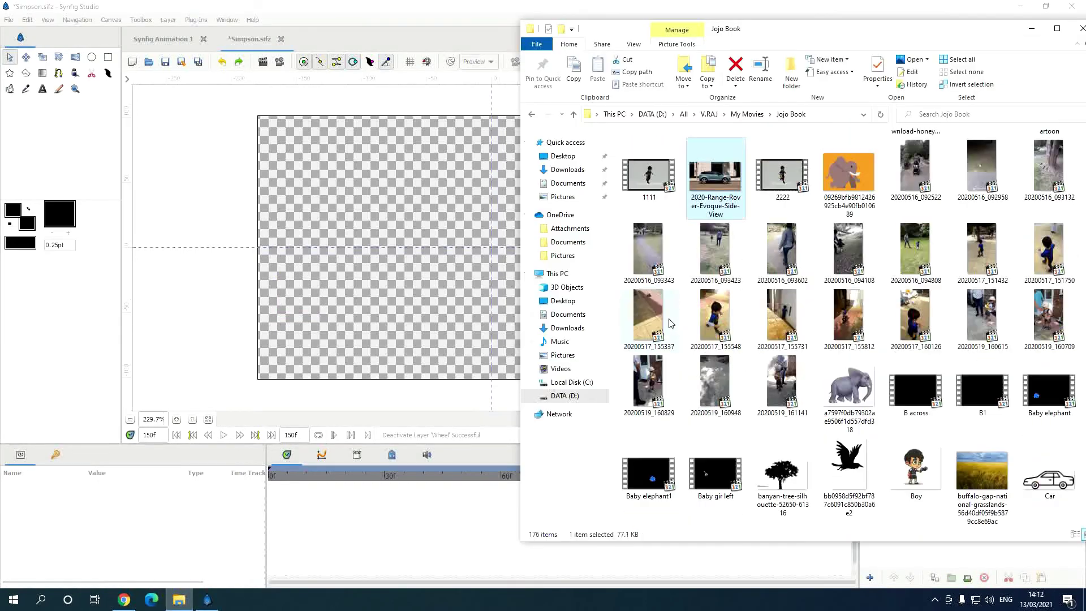
scroll(670, 324, "down", 3)
scroll(897, 376, "down", 6)
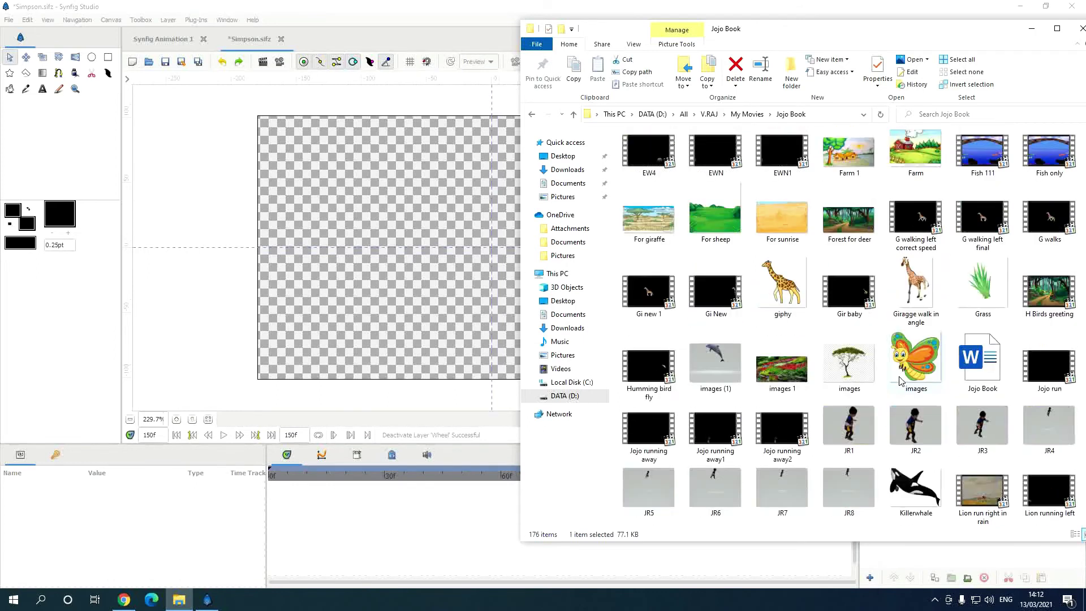
scroll(899, 382, "down", 8)
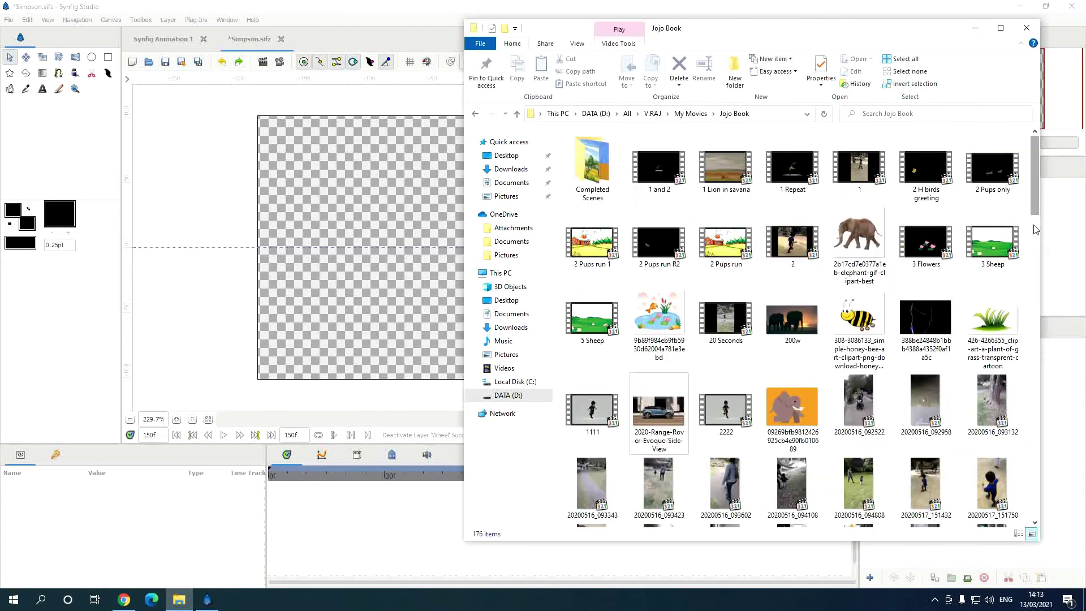
left_click(658, 419)
left_click_drag(658, 419, 370, 297)
Fit the car photo to the frame and shrink the Wheel to 19.92 over the rear wheel.
left_click(535, 210)
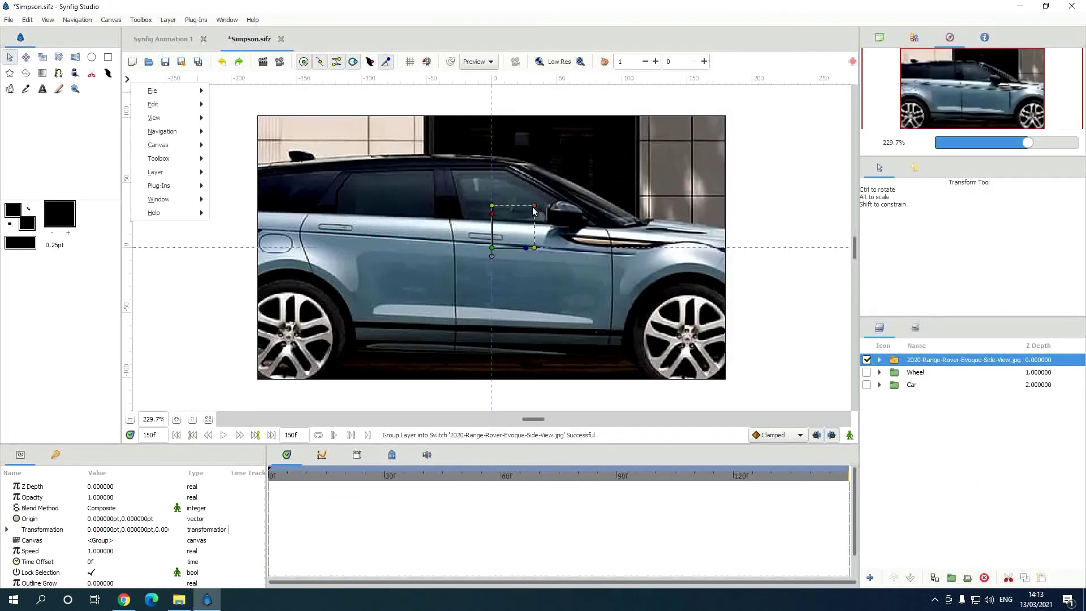
left_click(517, 229)
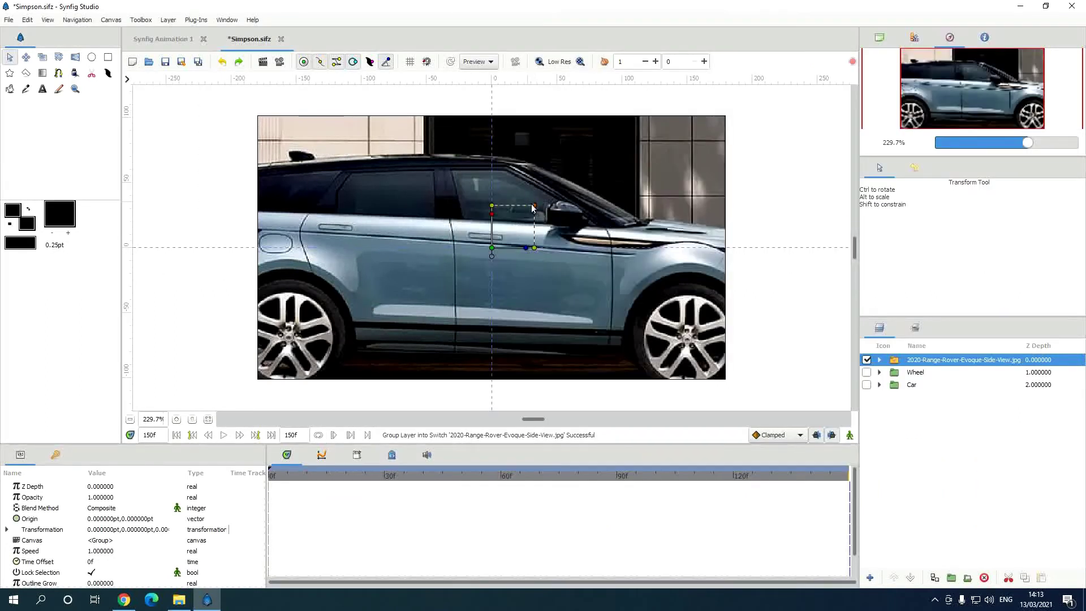
mouse_move(536, 209)
left_mouse_down()
mouse_move(510, 226)
mouse_move(532, 212)
left_mouse_up()
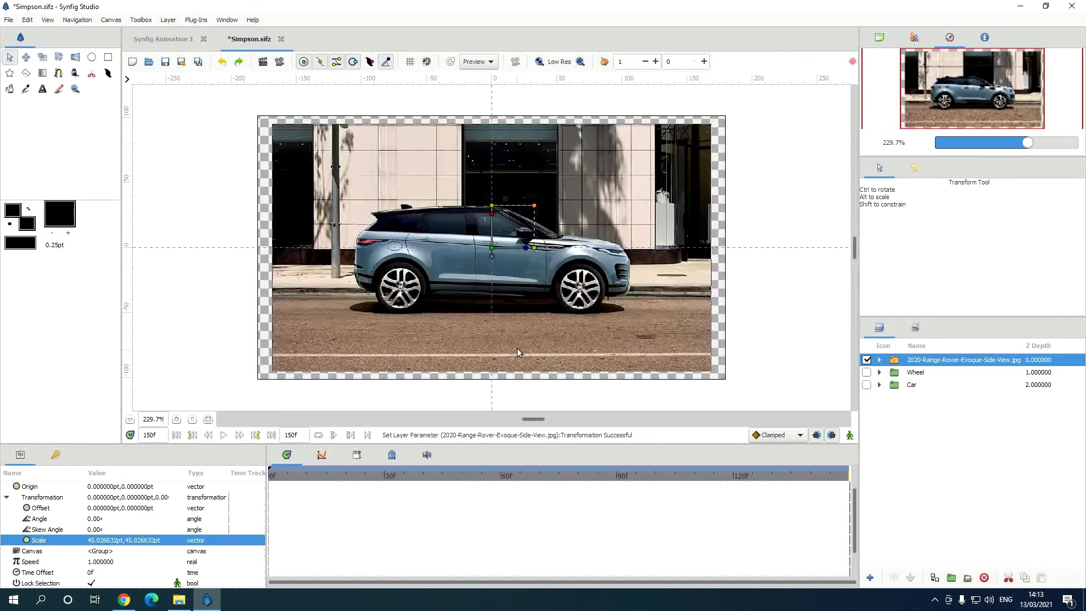
left_click_drag(376, 274, 412, 275)
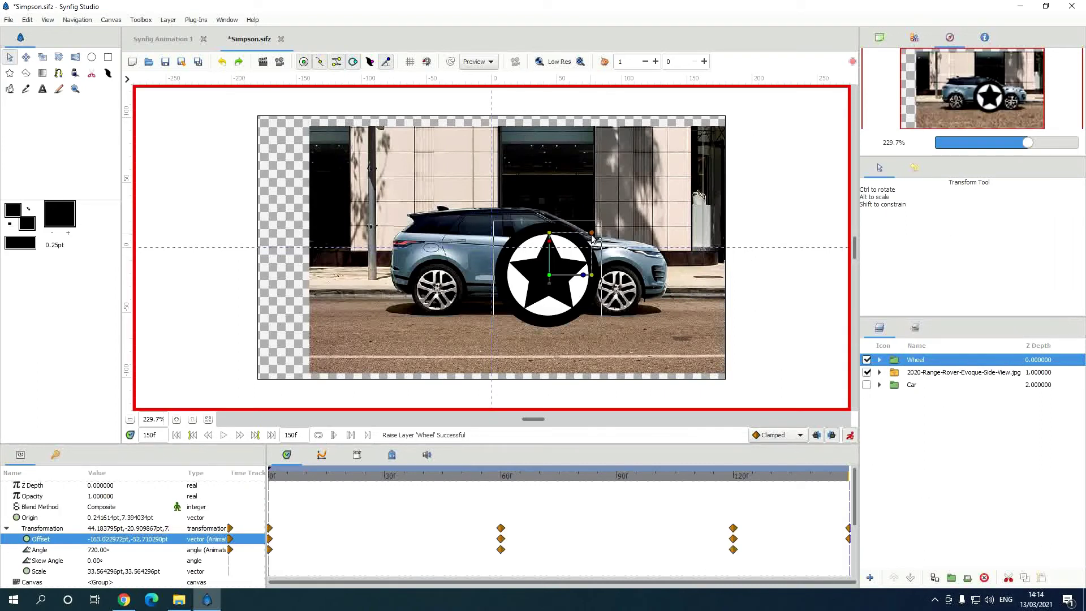
left_click_drag(592, 238, 437, 292)
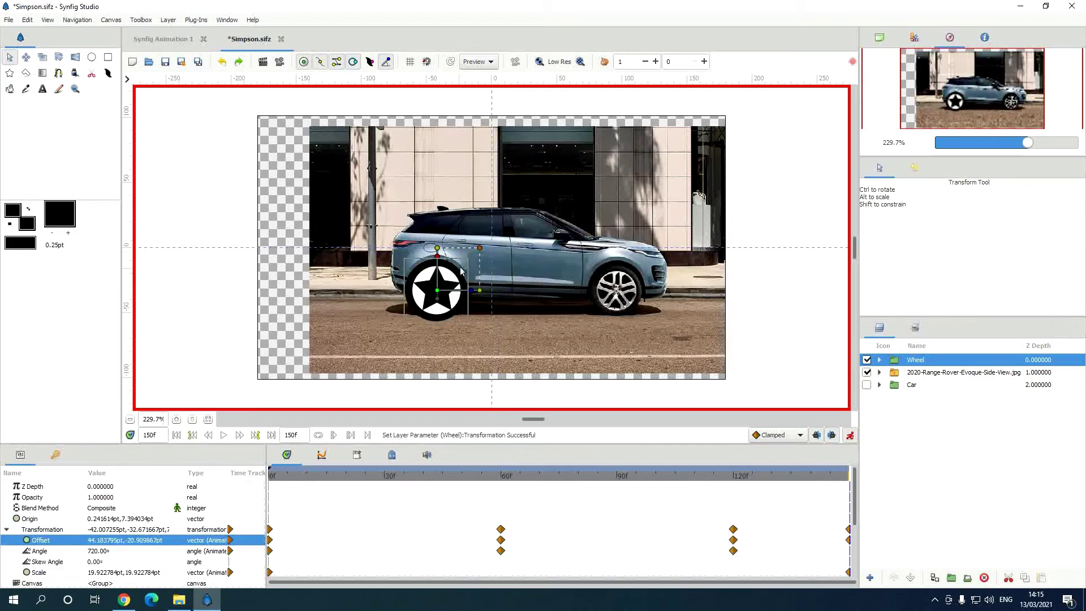
left_click_drag(481, 252, 469, 270)
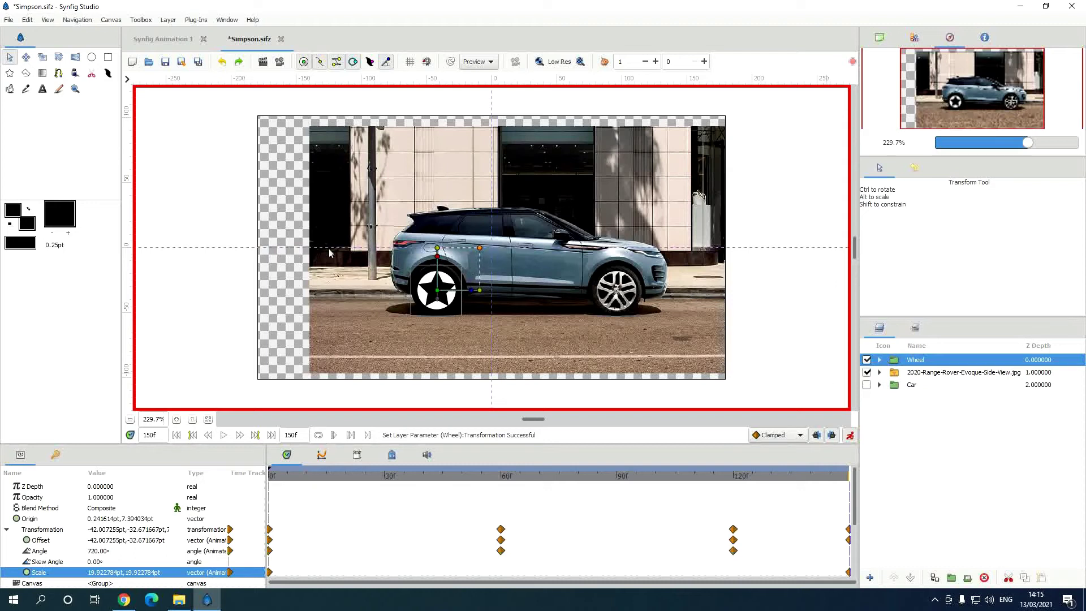
Duplicate the Wheel onto the front wheel, then undo back to only the hidden Wheel and Car layers.
left_click(935, 578)
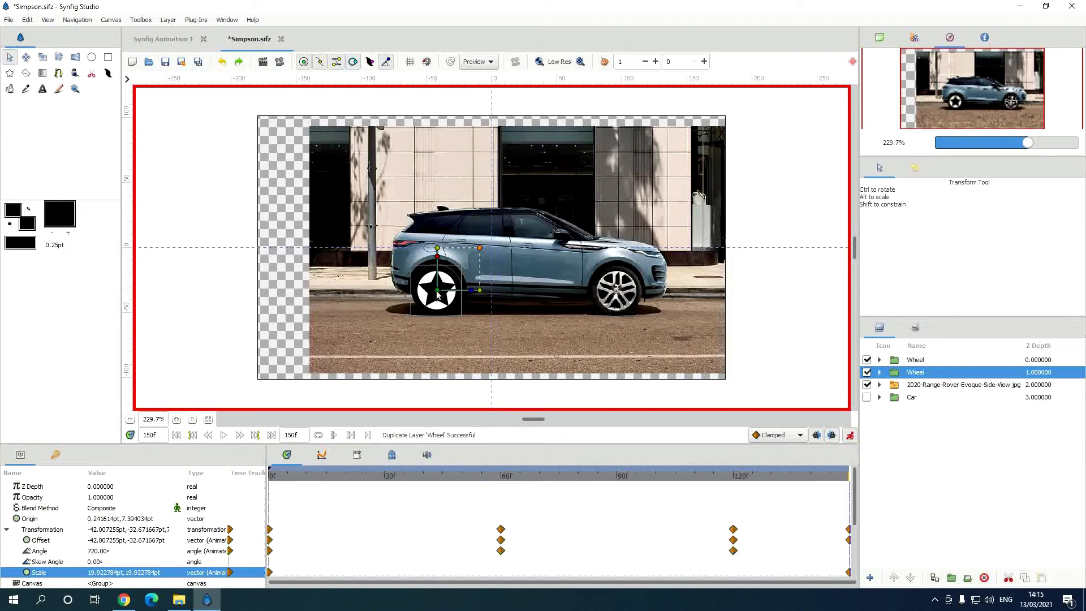
left_click_drag(437, 293, 617, 294)
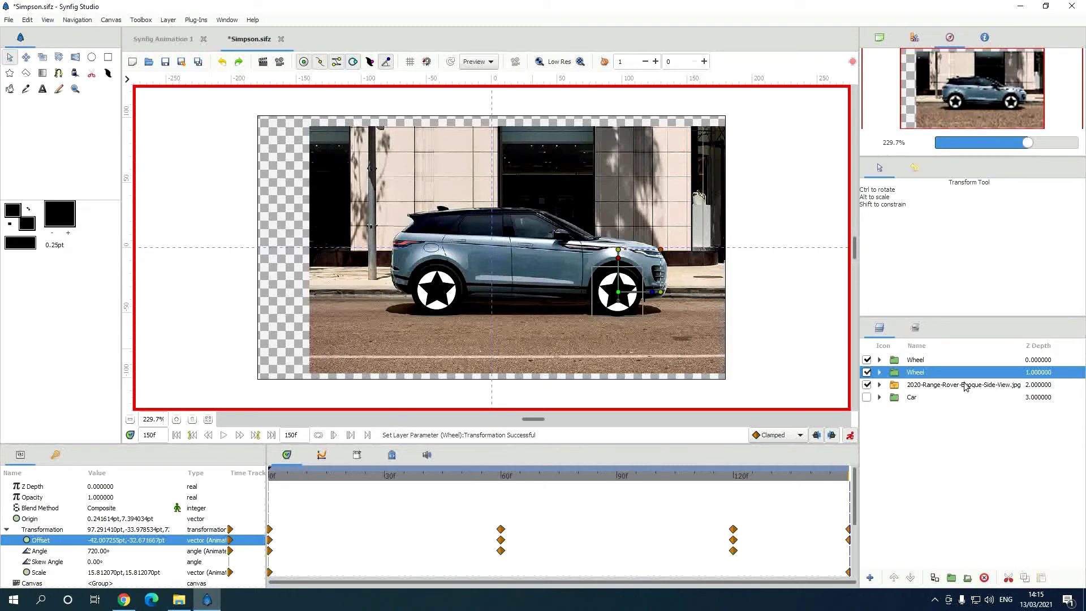
key("ctrl+z")
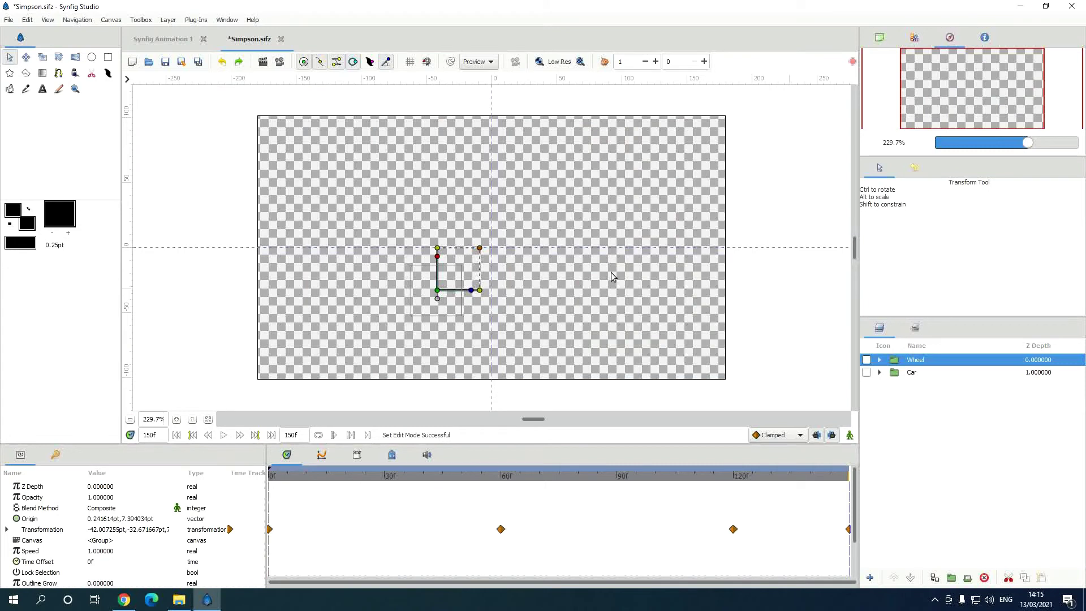
left_click(805, 191)
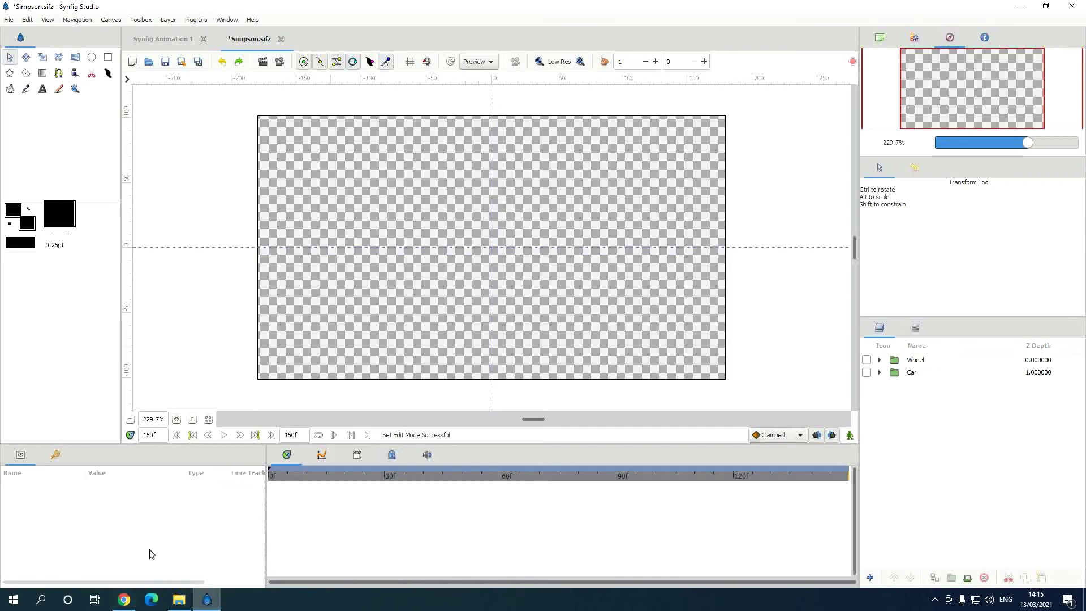
Reopen the Jojo Book folder in File Explorer and select the Car picture.
left_click(179, 599)
scroll(854, 328, "down", 10)
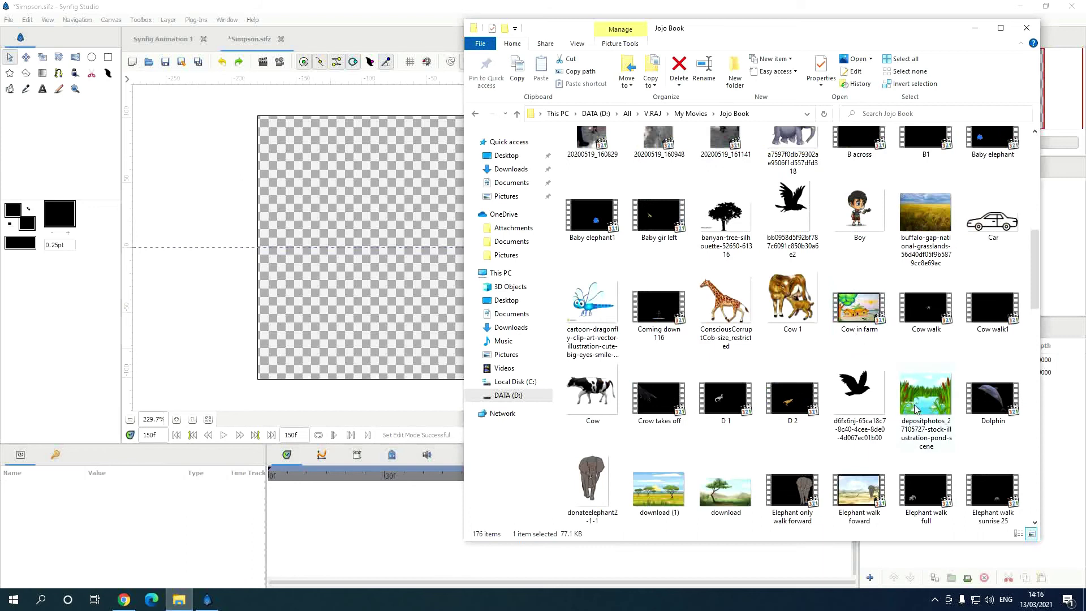
left_click(1001, 222)
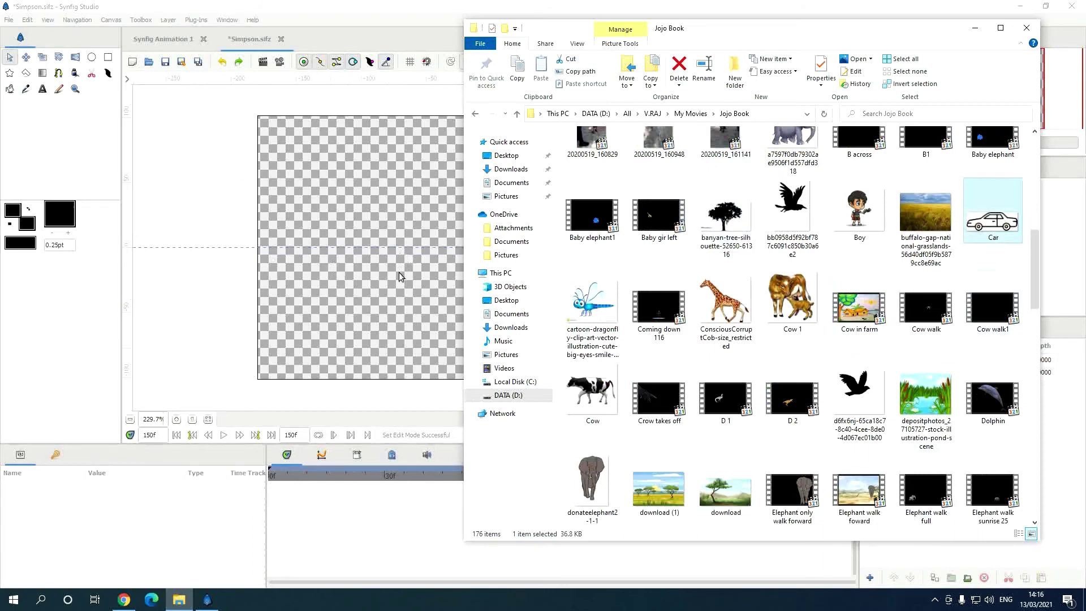
Bring in and shrink Car.jpg, then trace its front, bonnet, roof and rear with spline points.
left_click(219, 206)
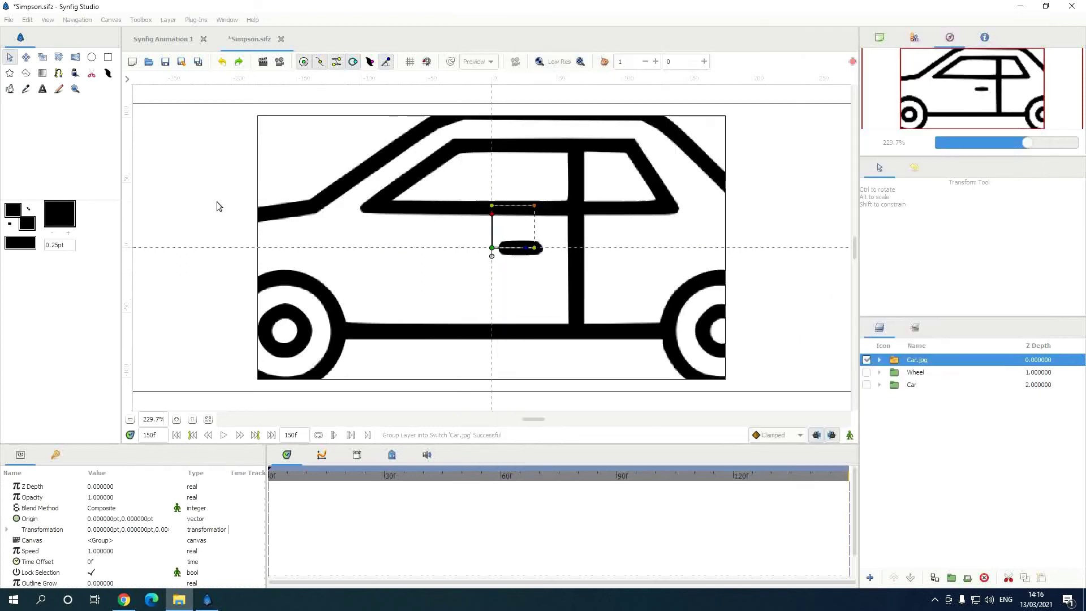
left_click_drag(532, 211, 519, 230)
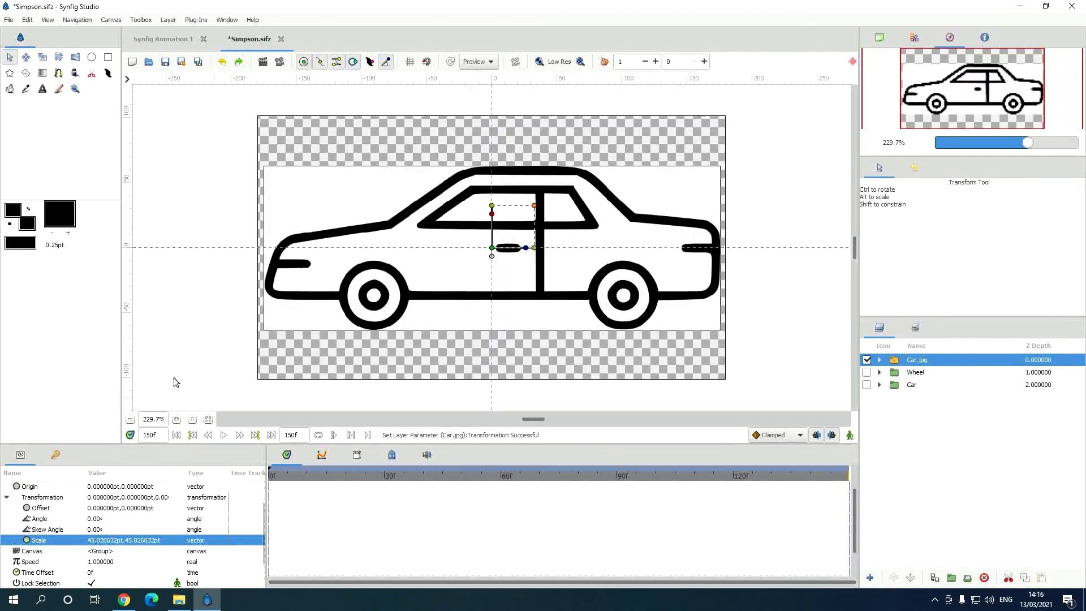
left_click(59, 74)
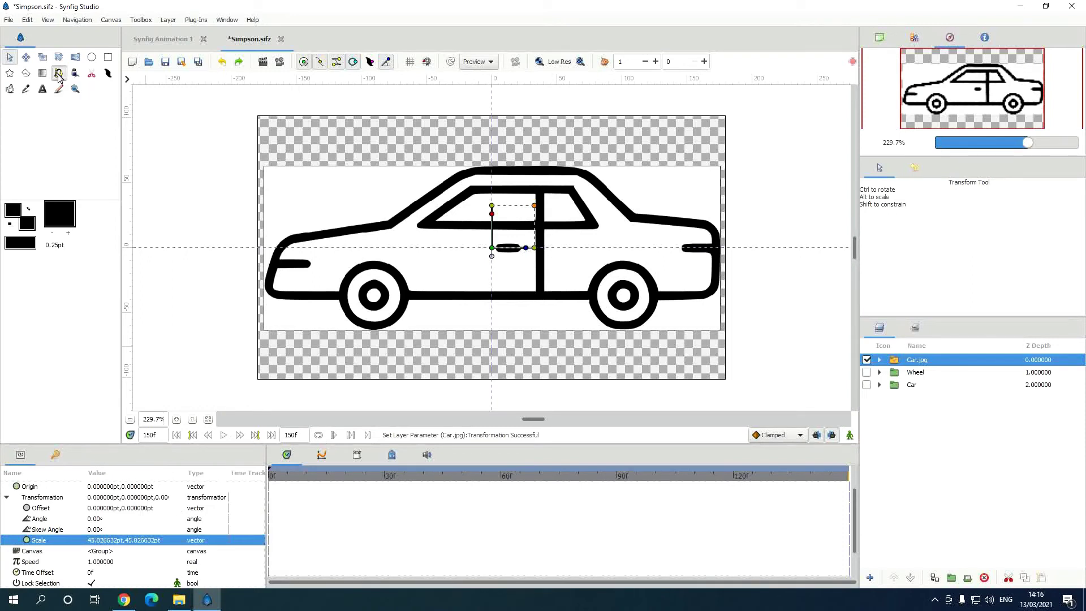
left_click(293, 241)
left_click(389, 226)
left_click(467, 172)
left_click(579, 172)
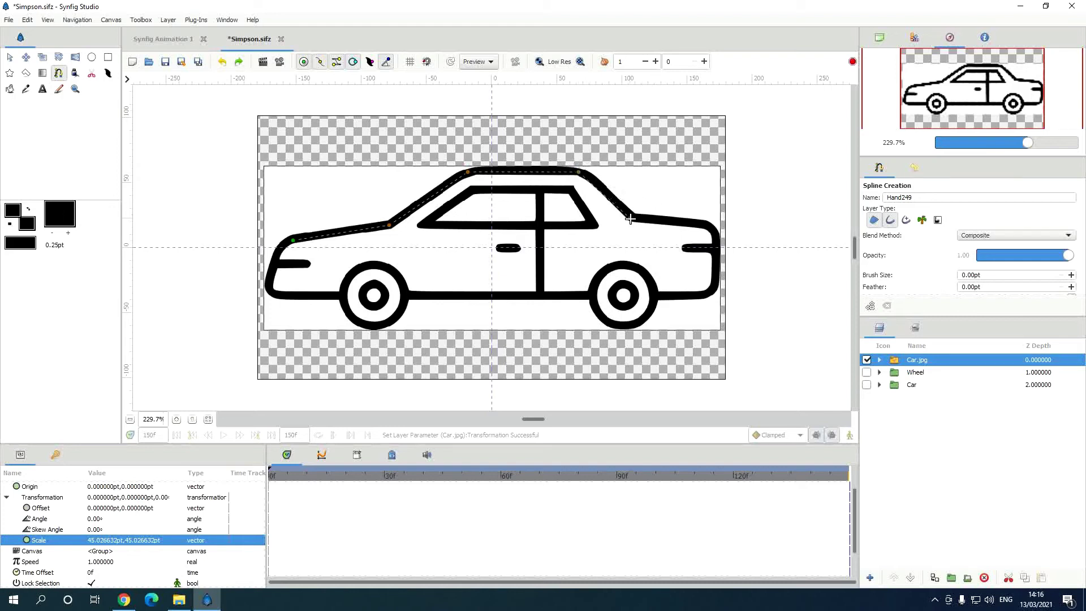
left_click(630, 219)
left_click(714, 228)
Finish the spline along the car's bottom and close it into a looped Hand249 outline.
left_click(715, 290)
left_click(659, 293)
left_click_drag(592, 297, 597, 300)
left_click(414, 290)
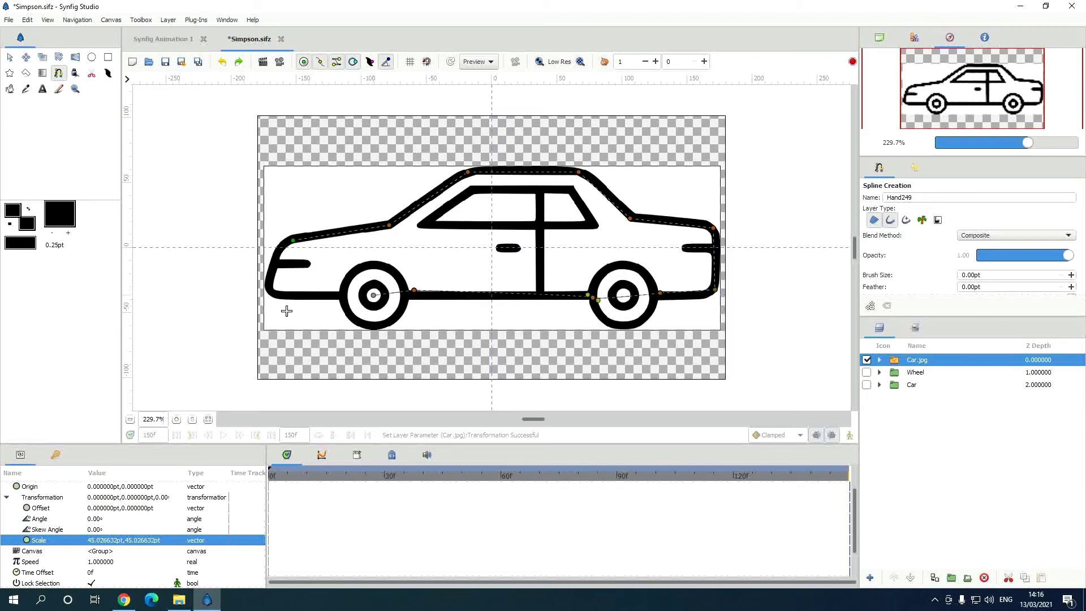
left_click(317, 297)
left_click(272, 294)
right_click(293, 240)
left_click(318, 289)
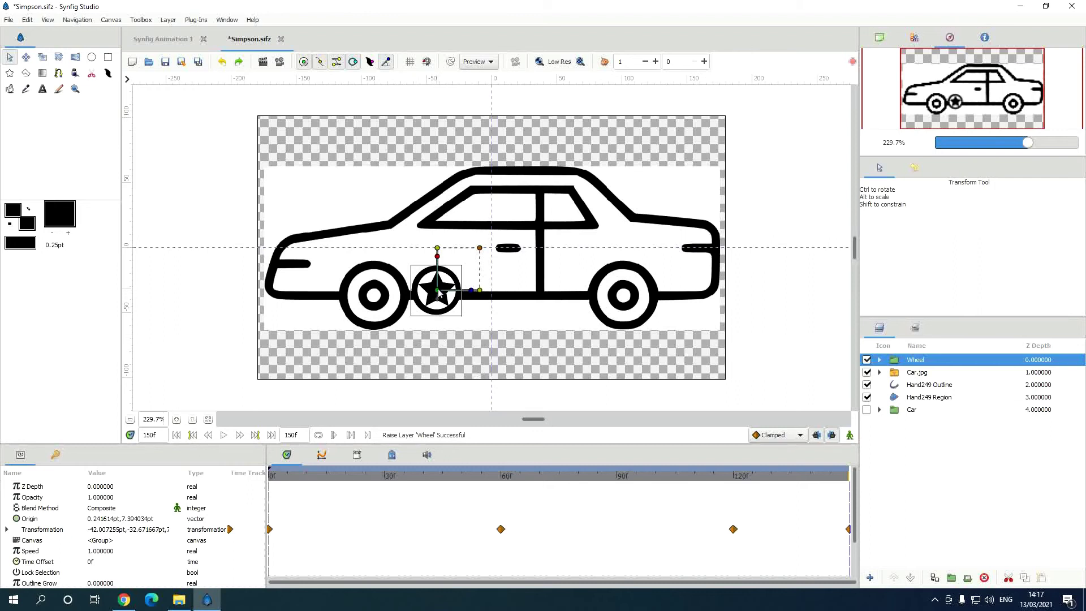
With animation mode on, place the star wheel over the car picture's left wheel at 150f.
left_click_drag(437, 291, 376, 301)
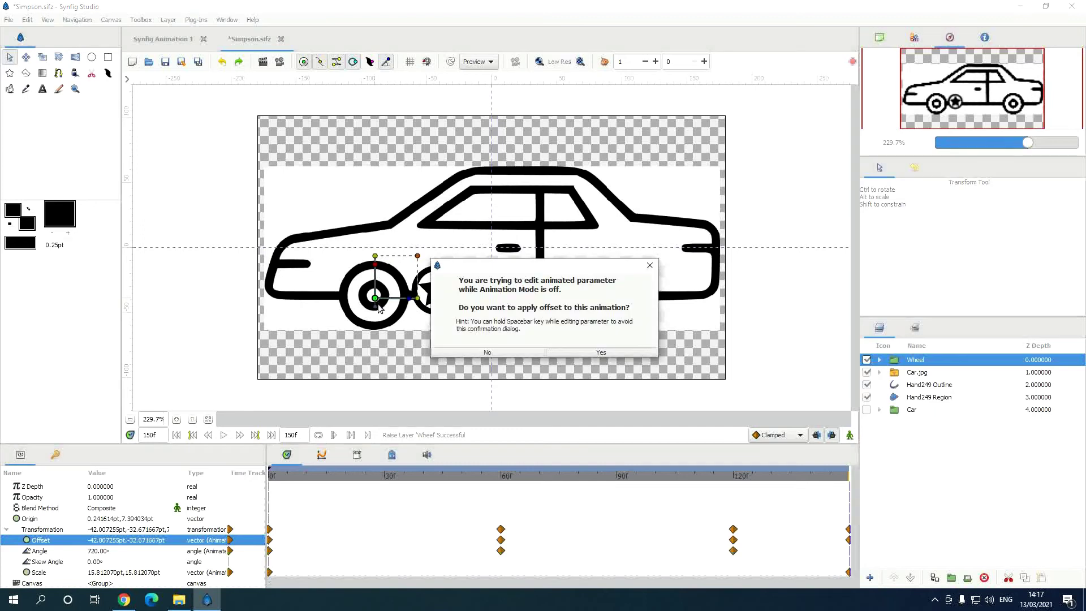
left_click(496, 353)
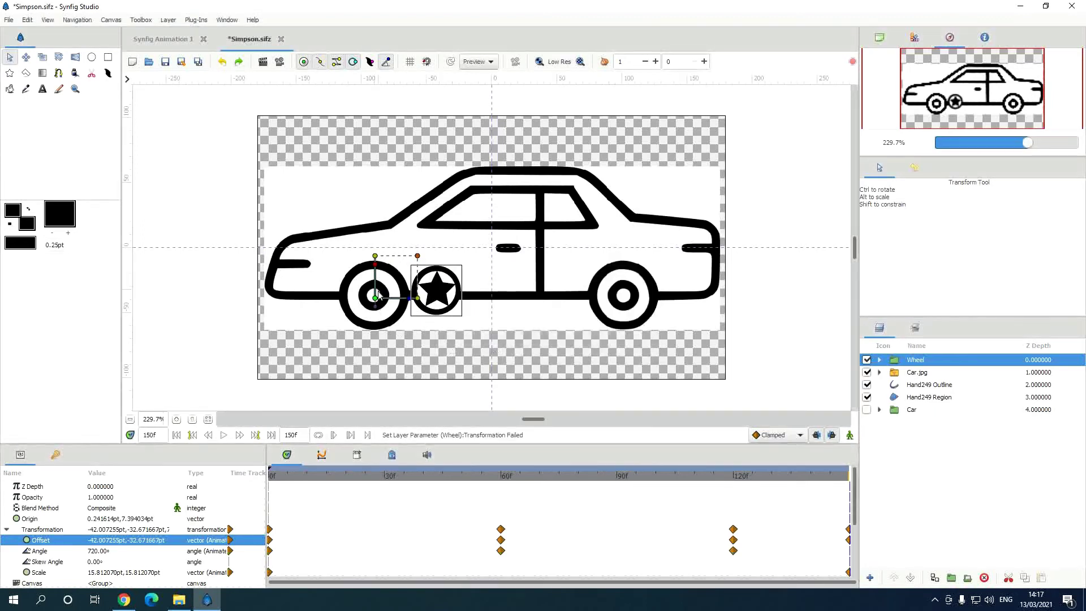
left_click(849, 434)
mouse_move(374, 297)
left_mouse_down()
mouse_move(331, 303)
mouse_move(375, 294)
left_mouse_up()
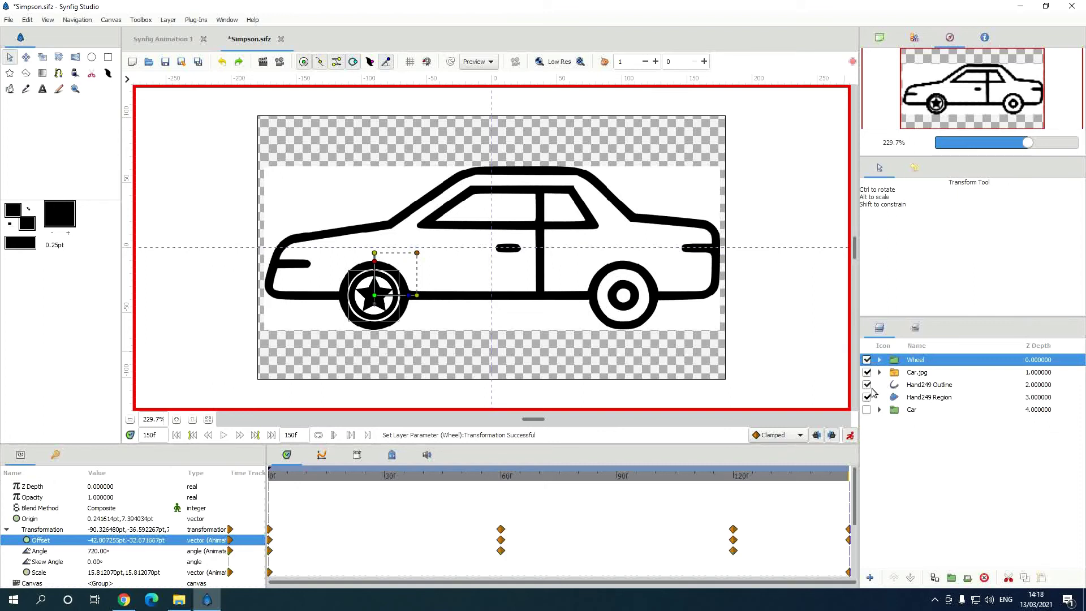
Delete the Wheel, Car.jpg, Hand249 Outline and Hand249 Region layers.
key("Delete")
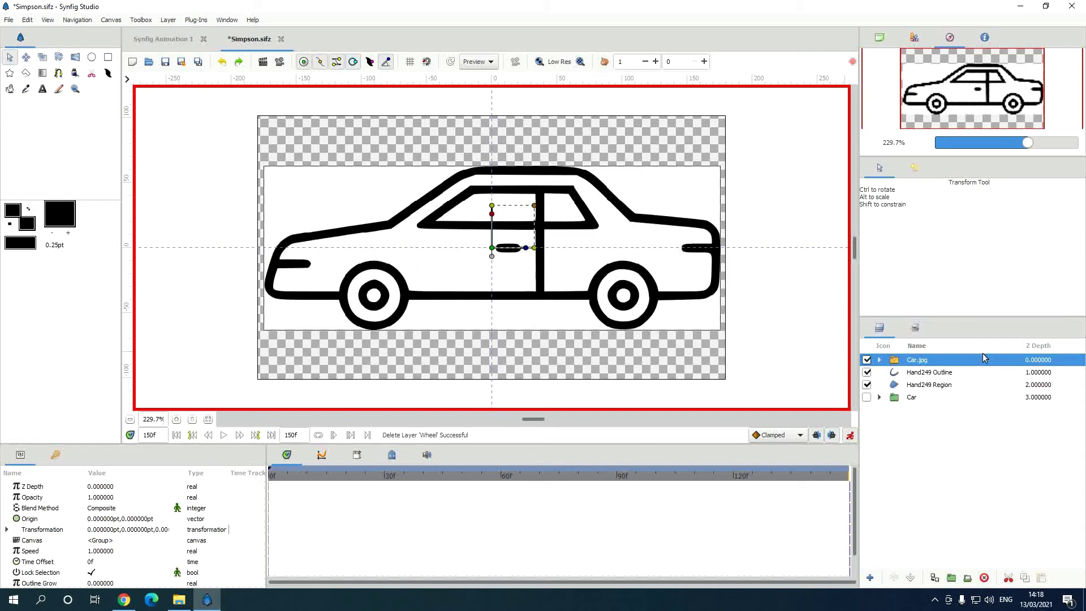
key("Delete")
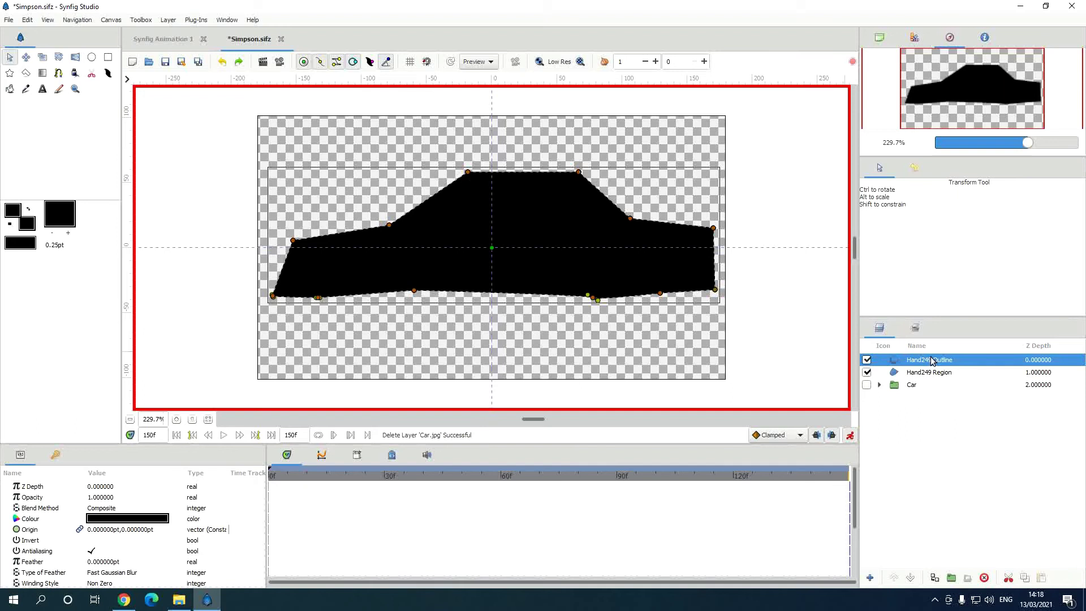
key("Delete")
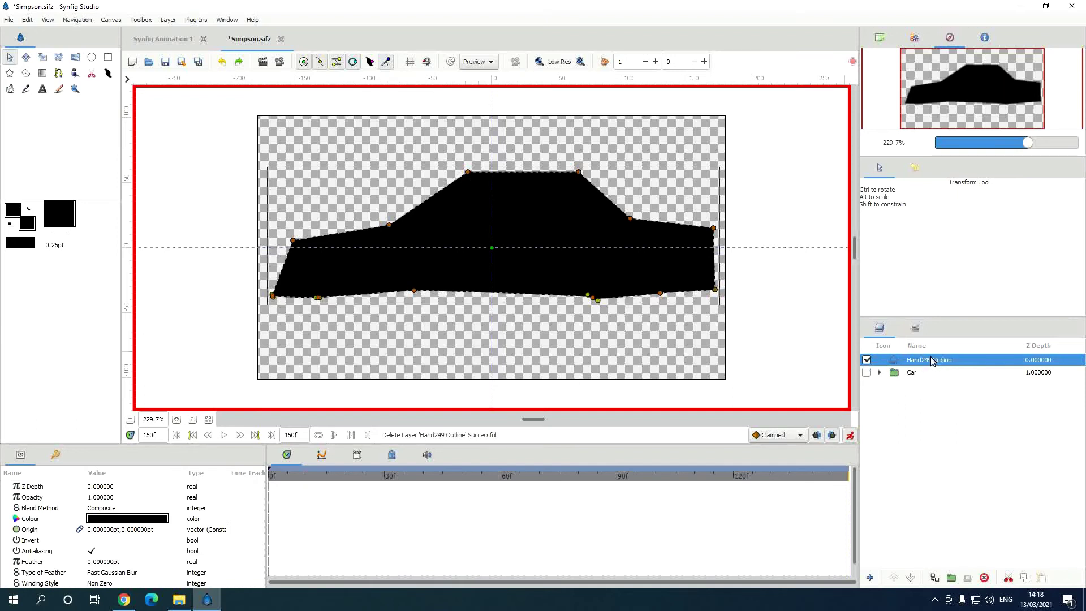
key("Delete")
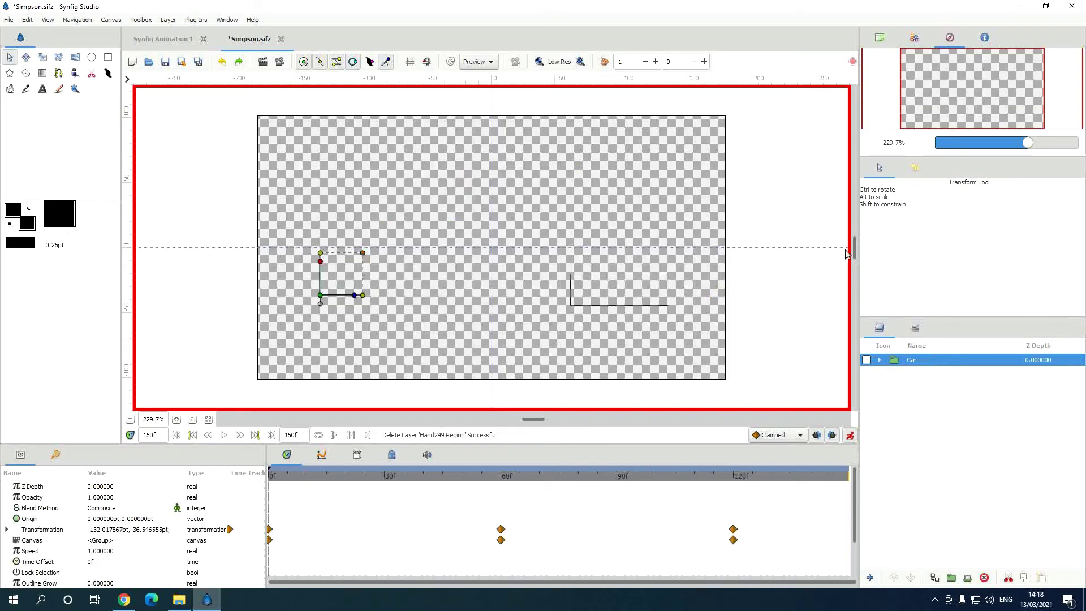
left_click(829, 388)
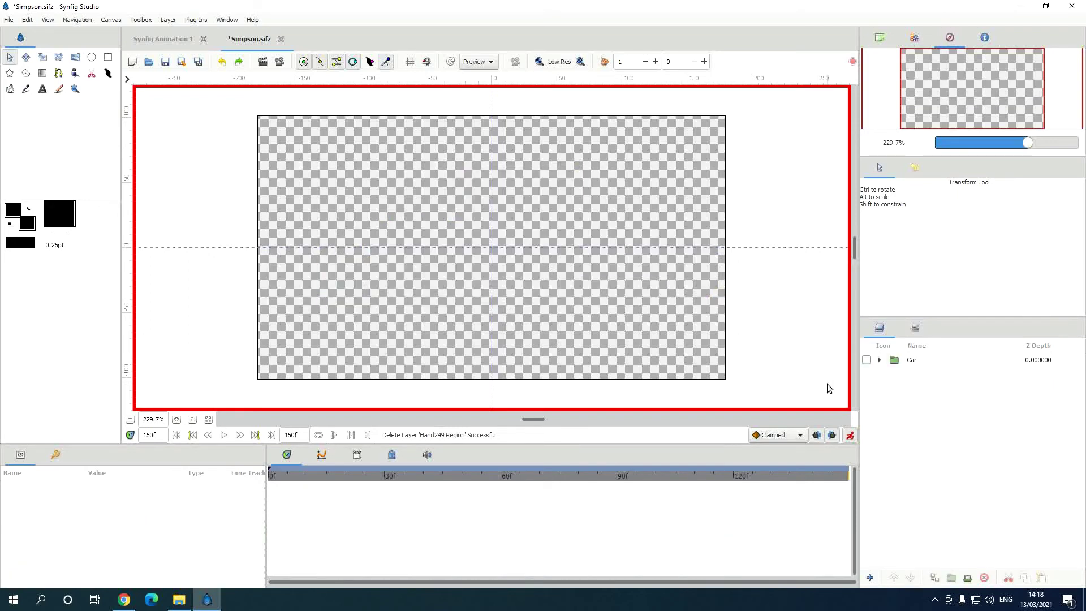
Show the Car group again, keeping it unmoved at the lower left, and re-enable animation mode.
left_click(867, 361)
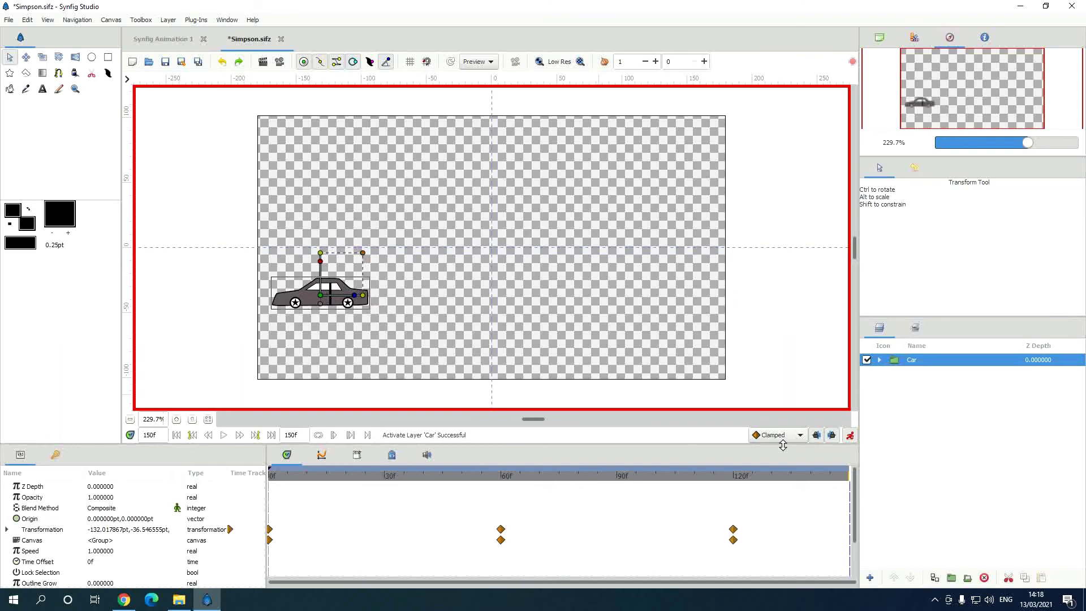
left_click(849, 437)
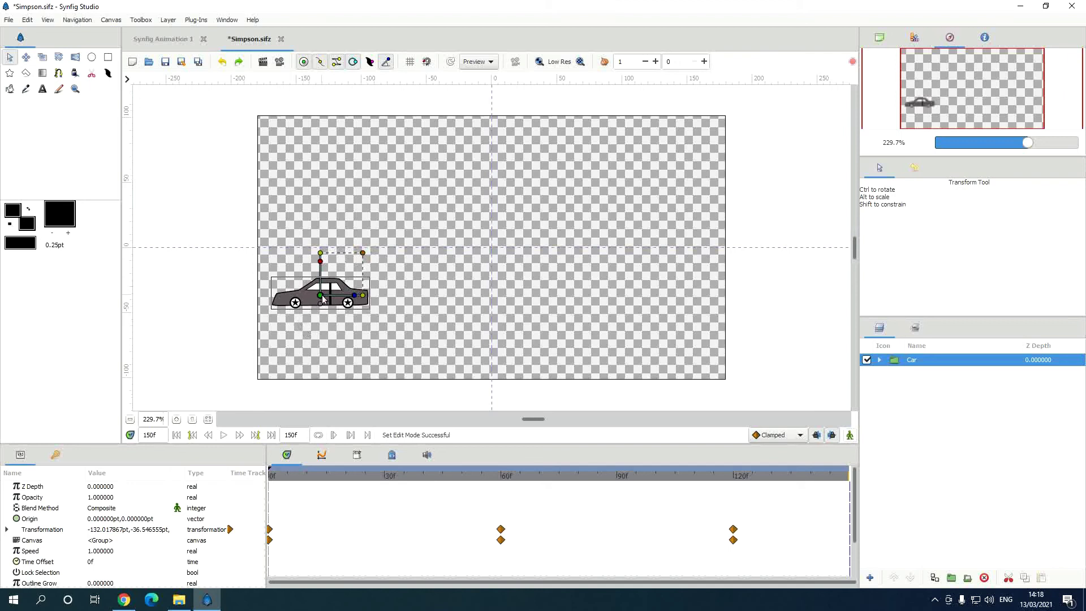
left_click_drag(321, 297, 452, 296)
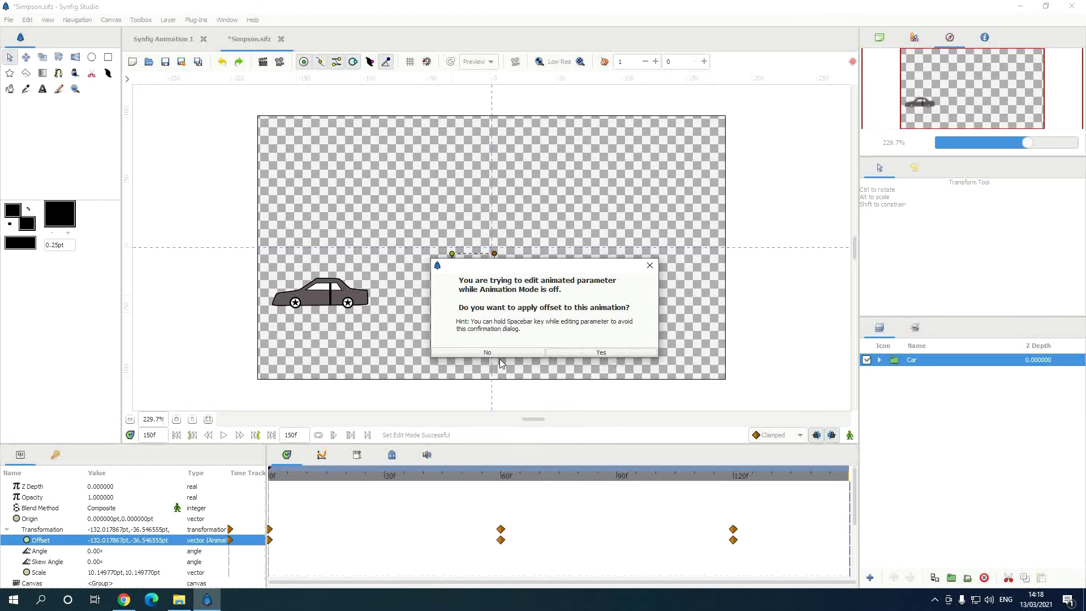
left_click(488, 352)
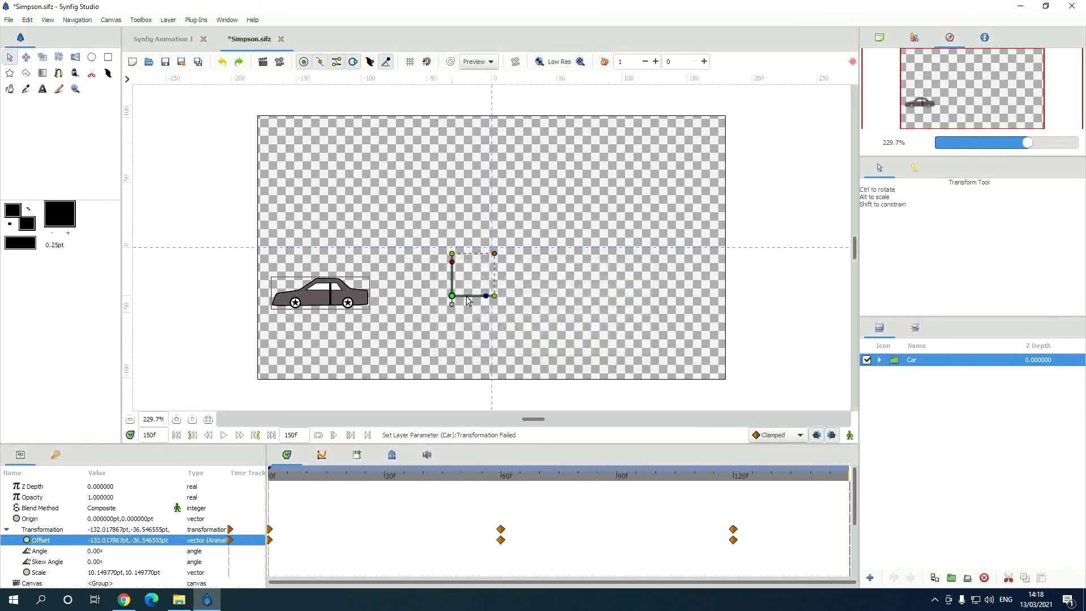
left_click_drag(452, 295, 317, 302)
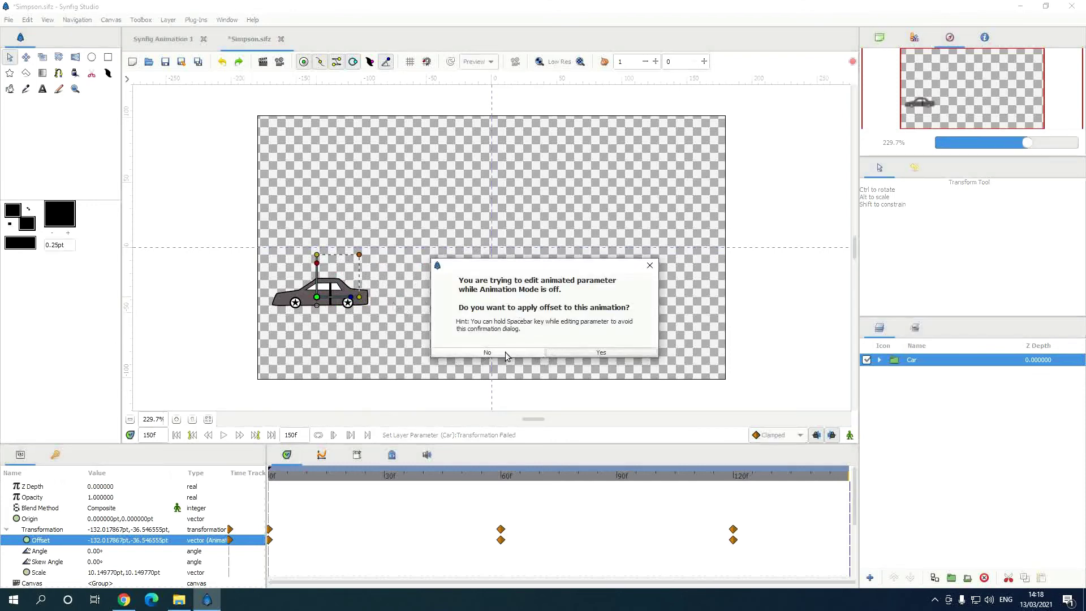
left_click(501, 355)
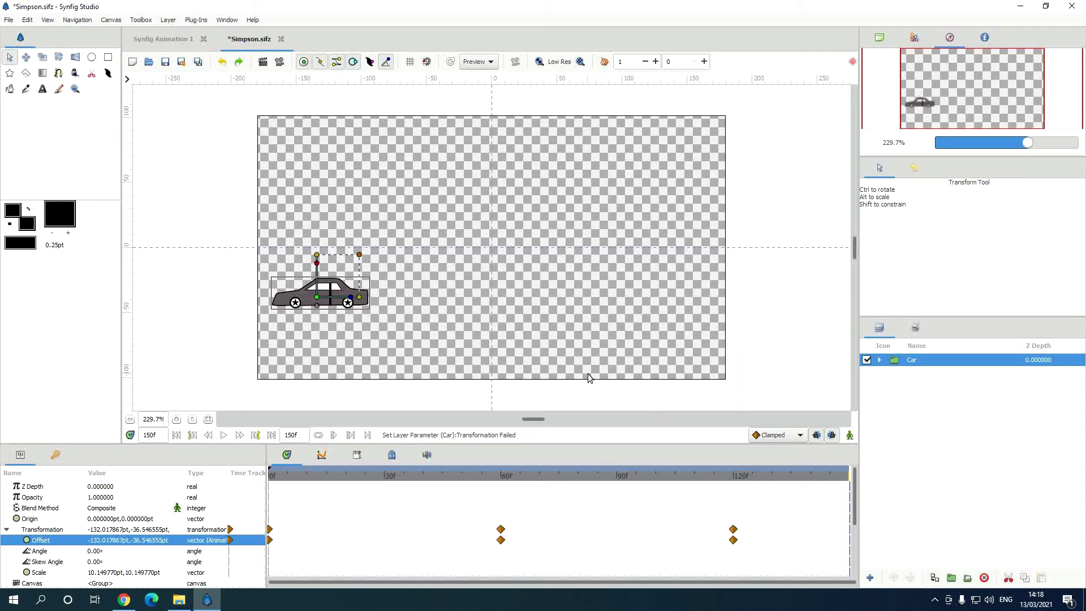
left_click(849, 435)
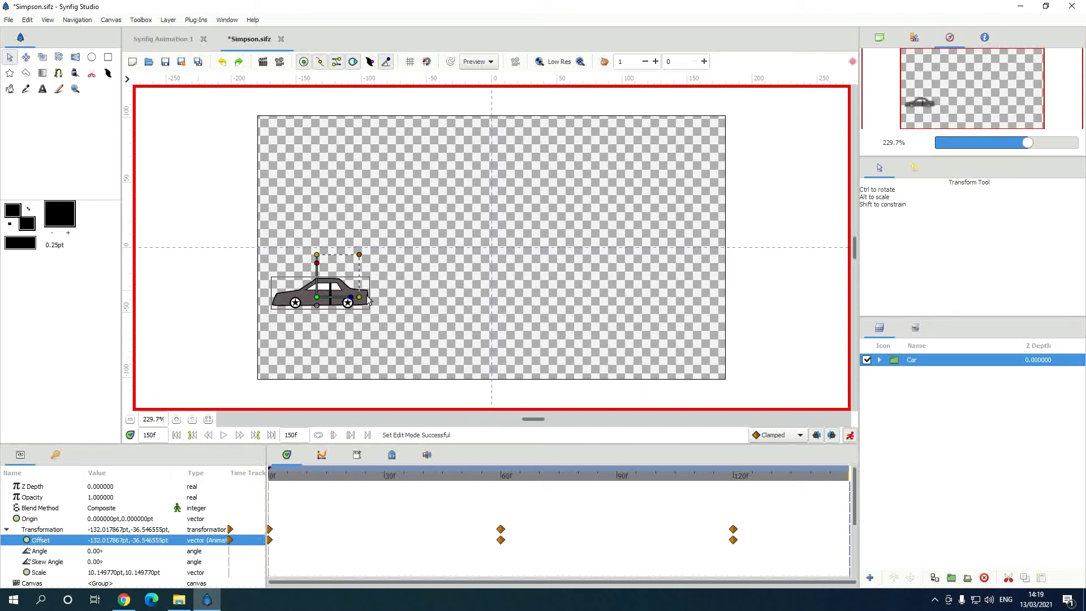
Turn off animation mode and play back the car's drive from frame 0.
left_click(849, 435)
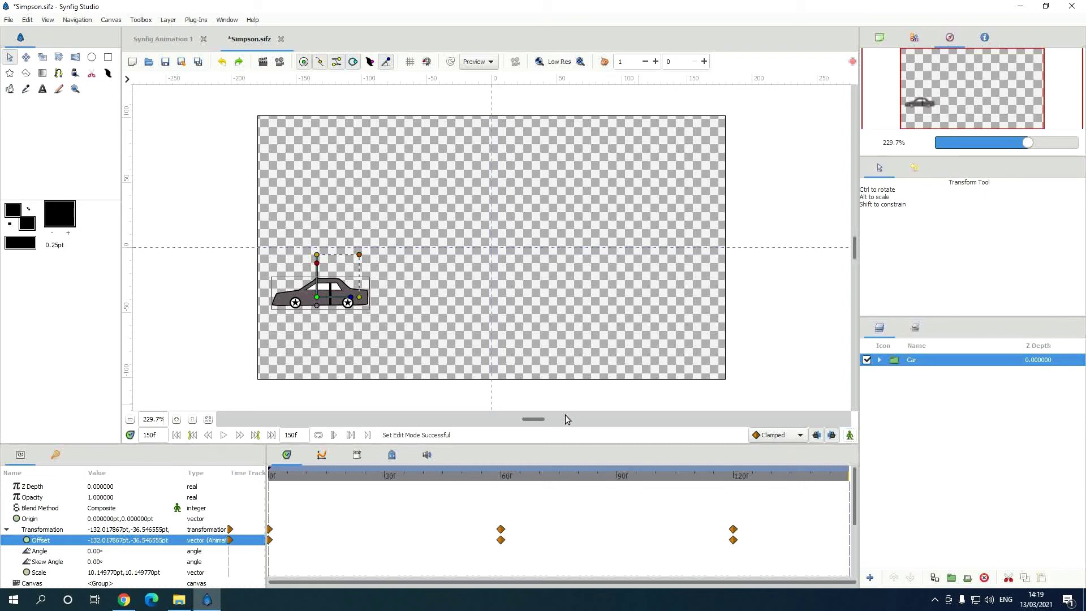
left_click(177, 435)
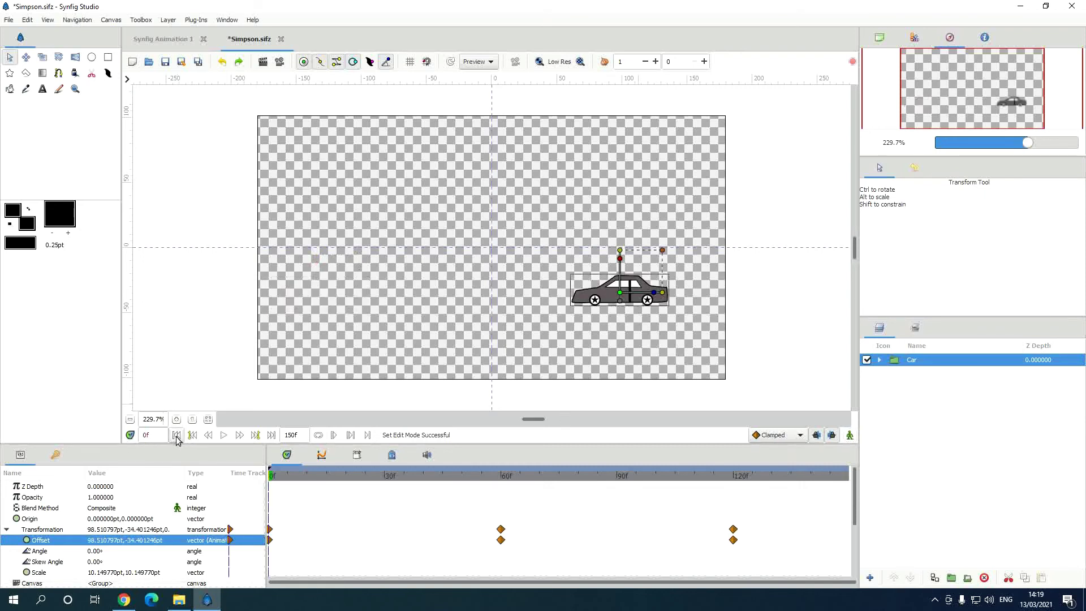
left_click(224, 435)
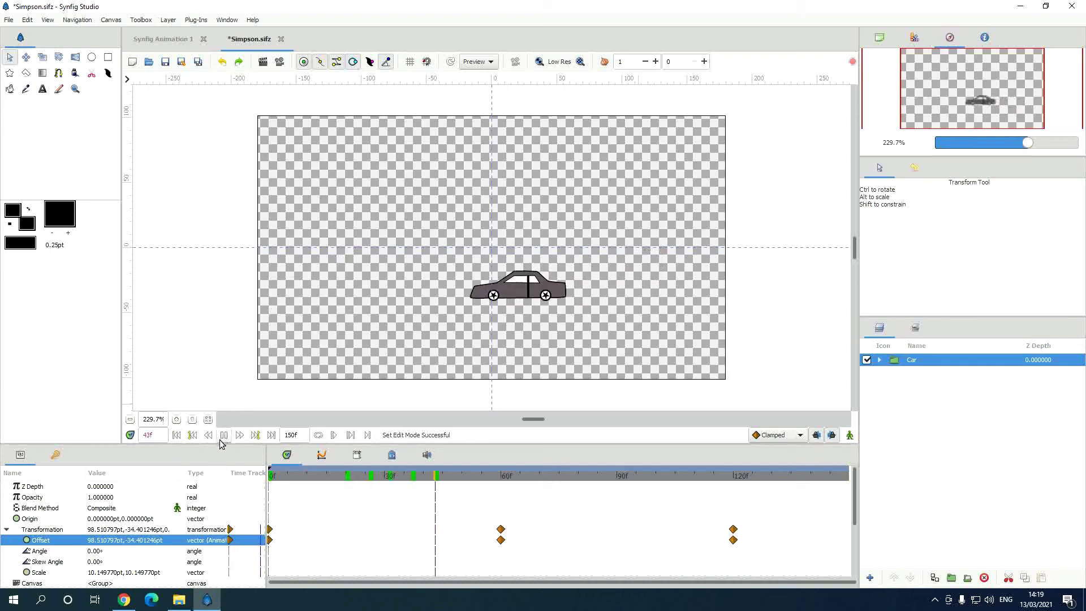
left_click(224, 436)
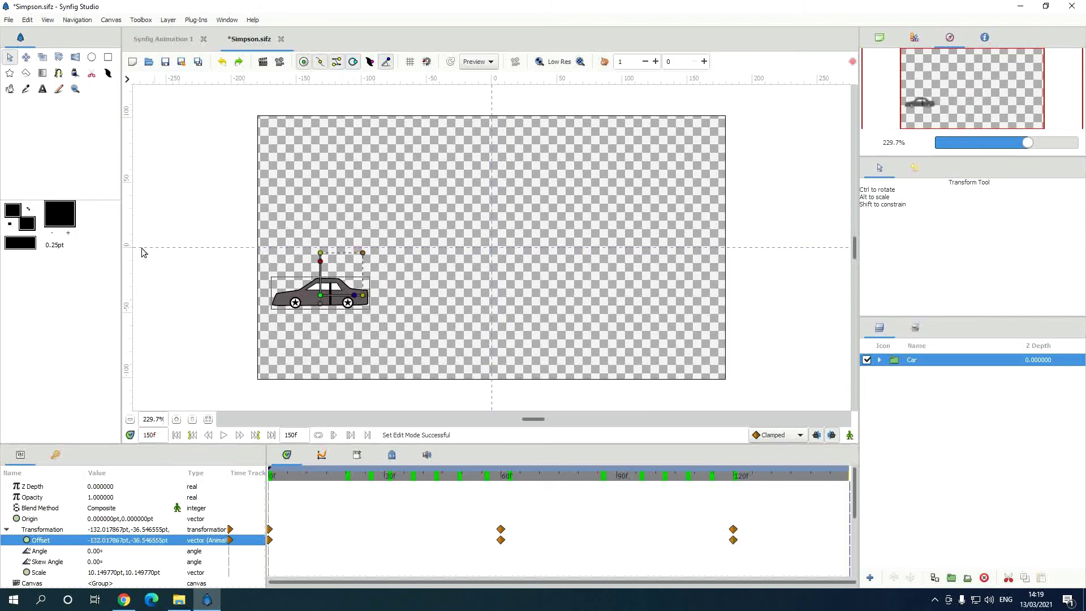
left_click(128, 81)
In Render Settings, name the output Car.avi, set the target to ffmpeg, and close the dialog.
mouse_move(162, 89)
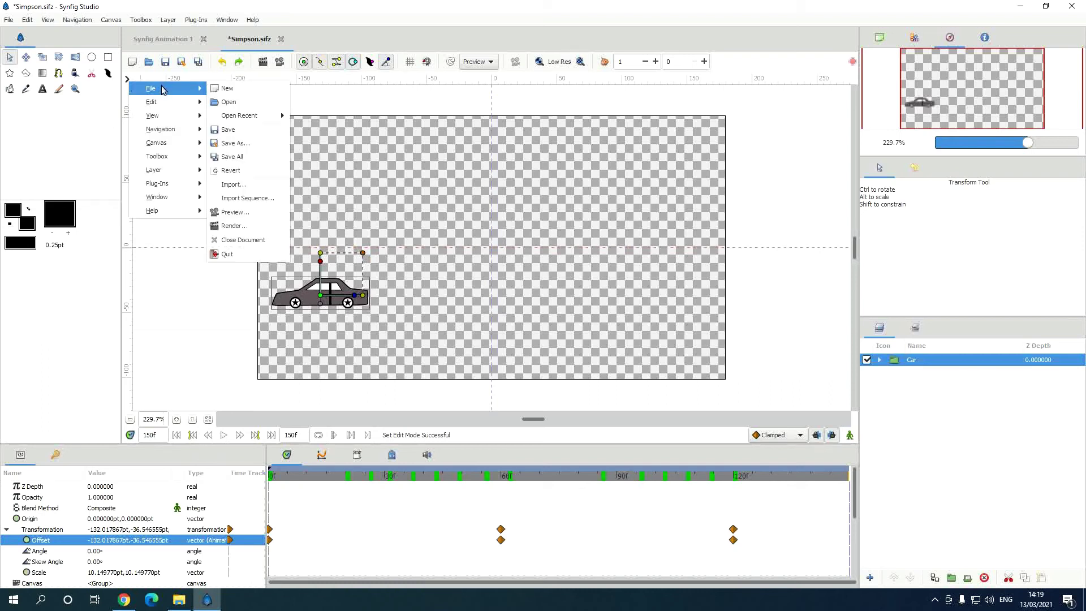
left_click(236, 226)
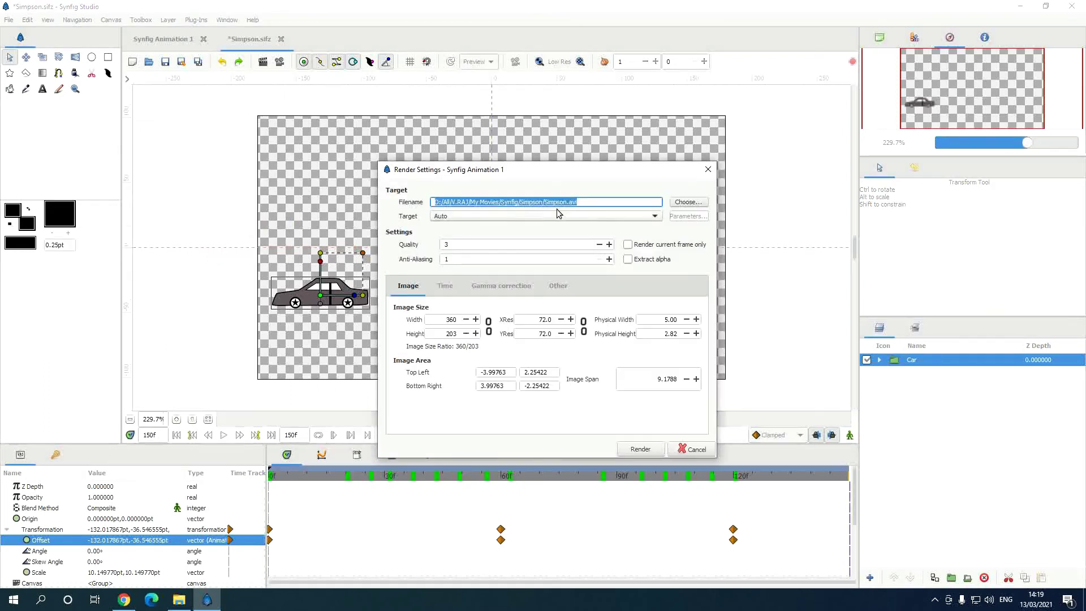
left_click(565, 202)
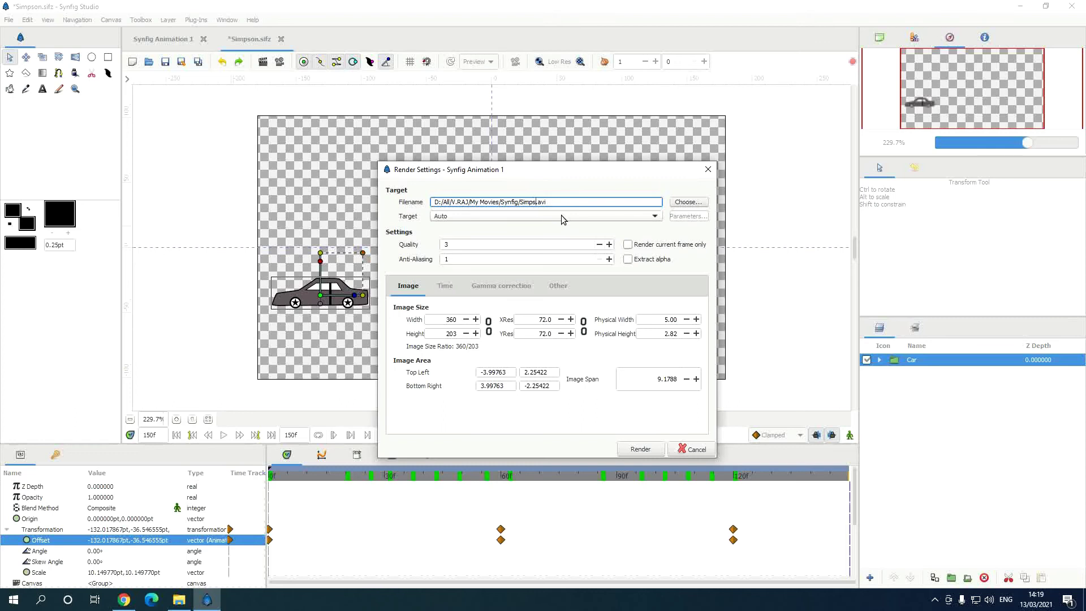
key("BackSpace")
key("BackSpace")
key("BackSpace")
type("Car")
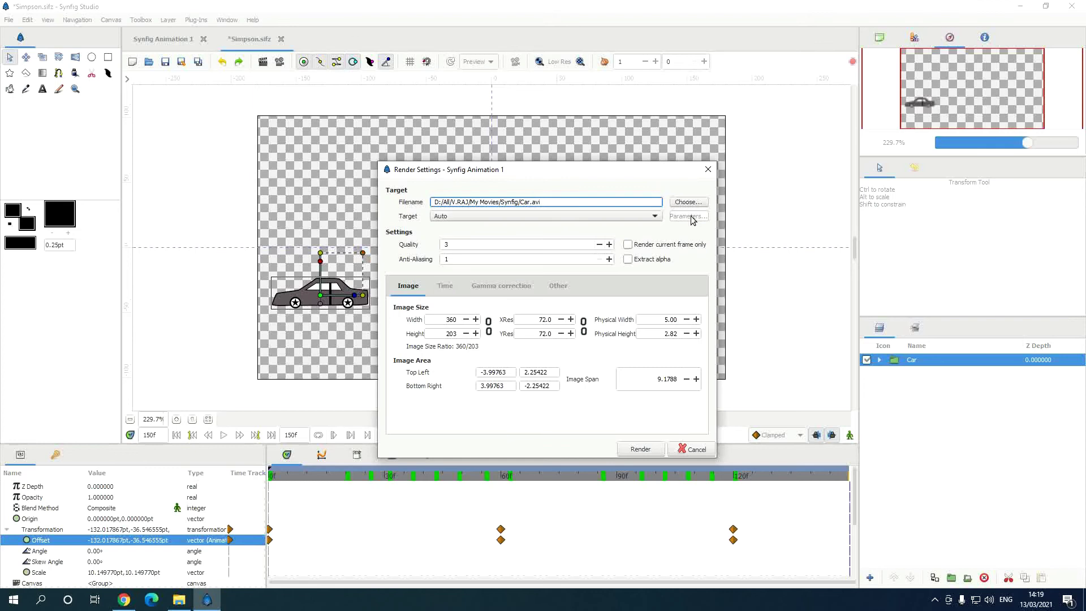
left_click(655, 217)
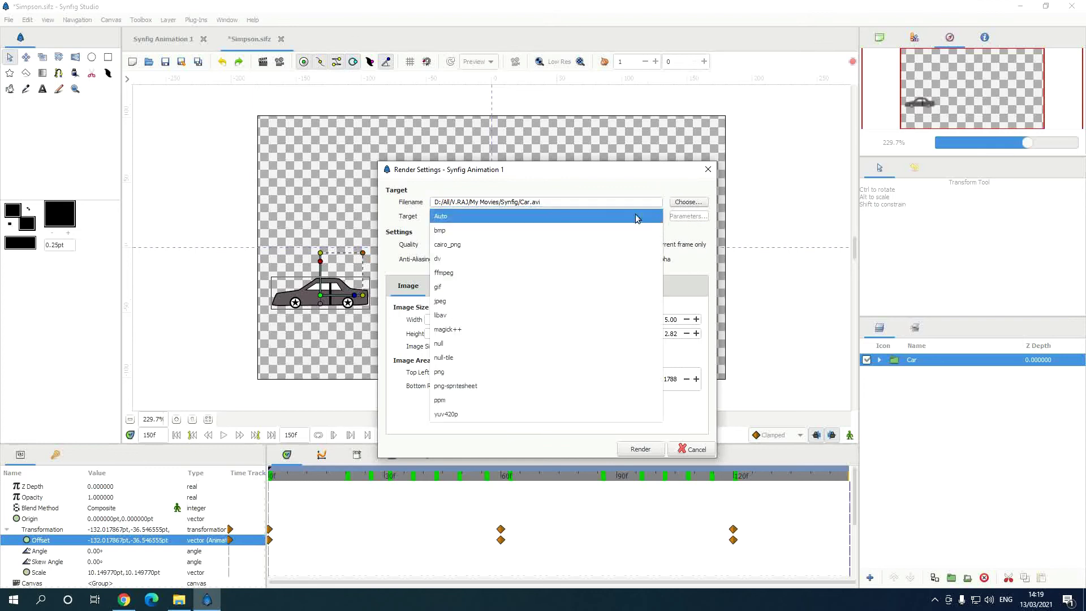
left_click(466, 276)
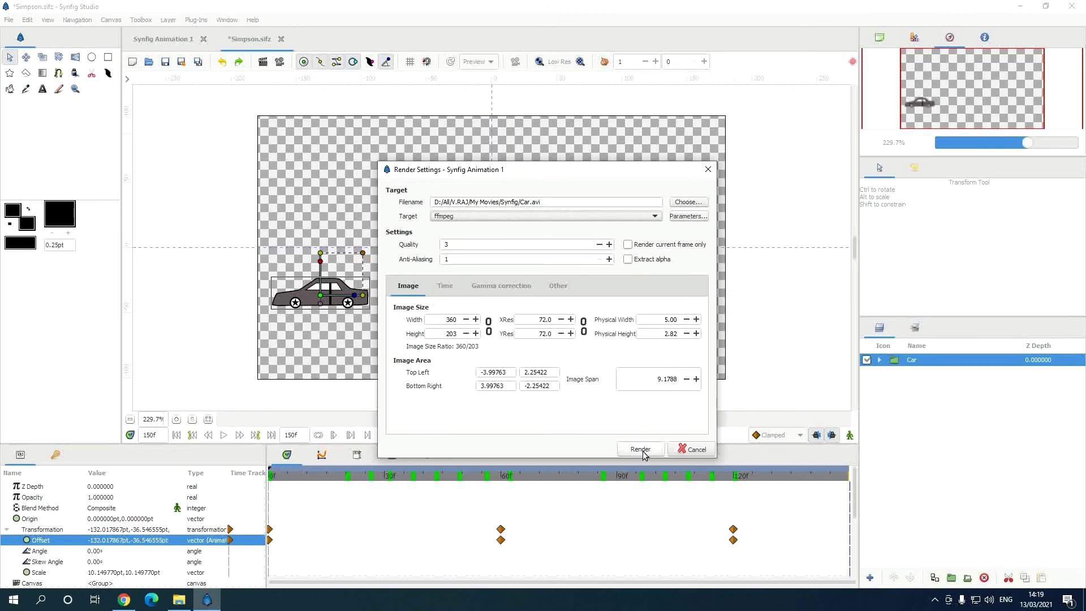
left_click(708, 170)
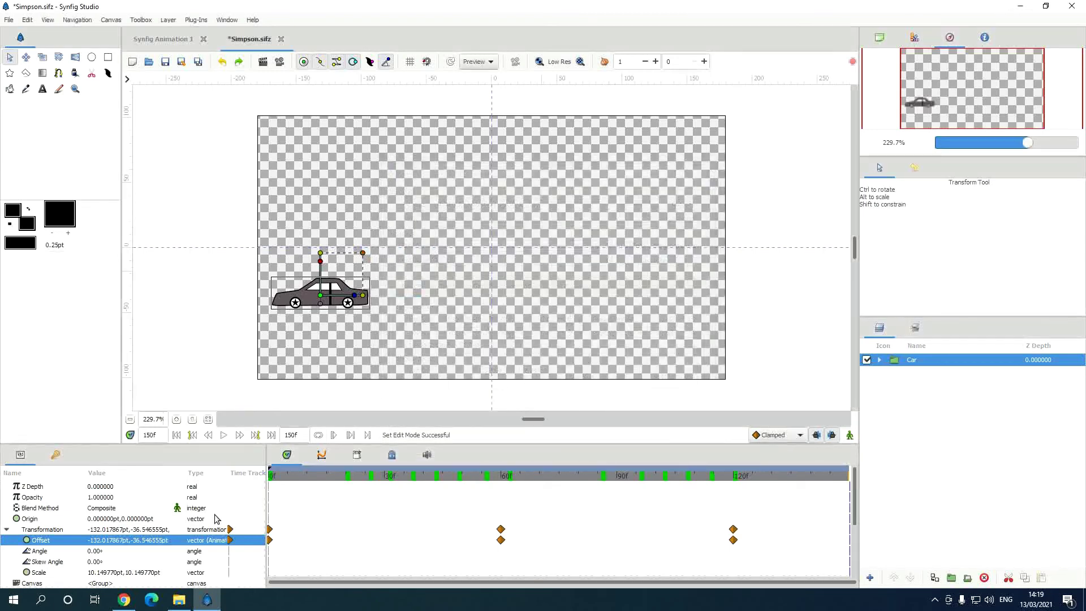
Play the rendered Car.avi full screen from the Synfig output folder.
key("alt+Tab")
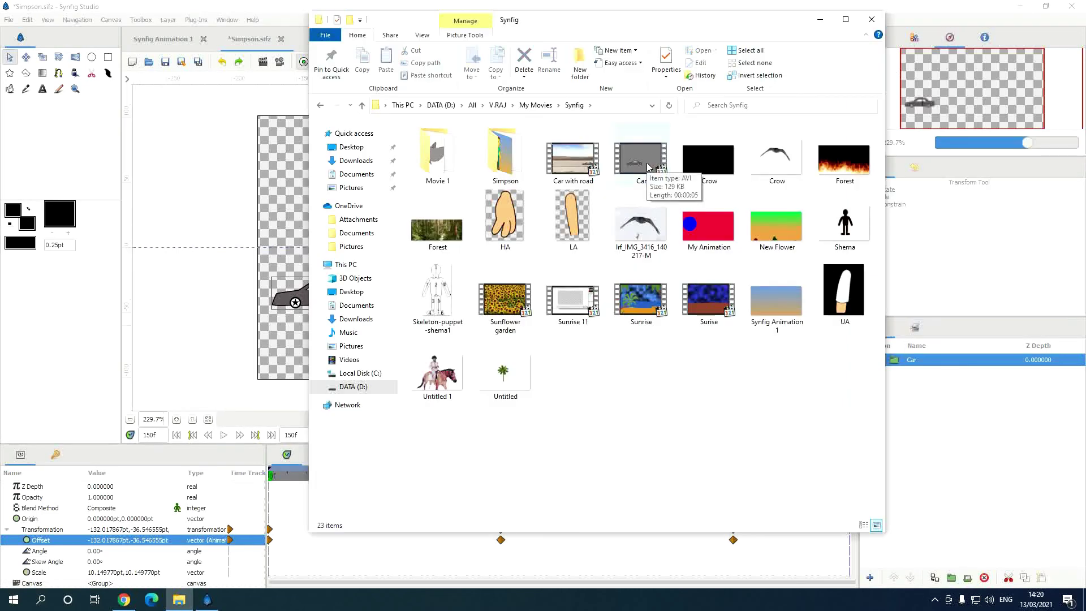
left_click(648, 166)
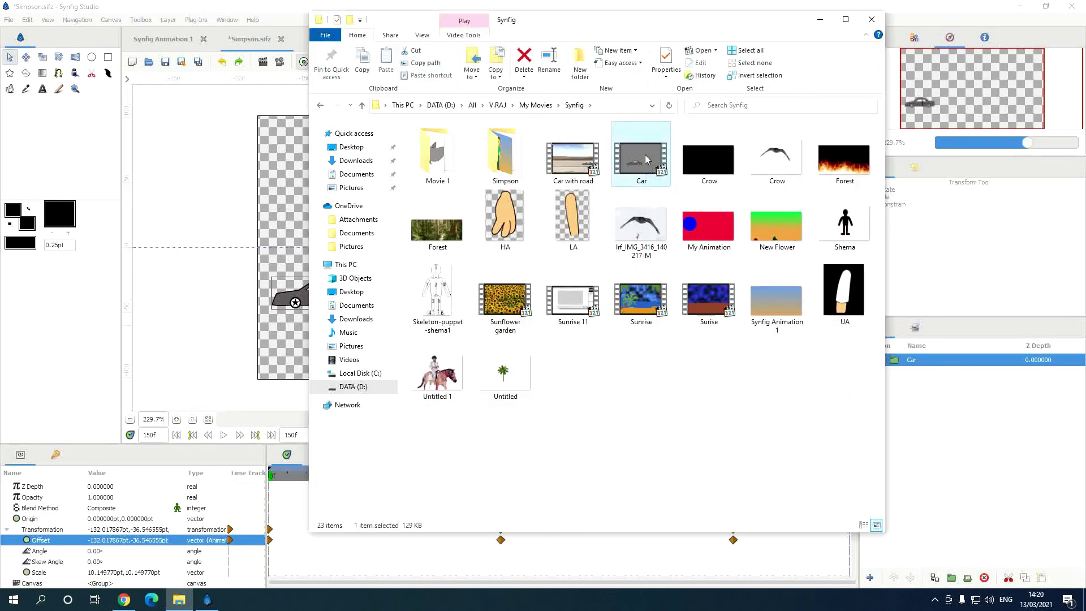
double_click(648, 158)
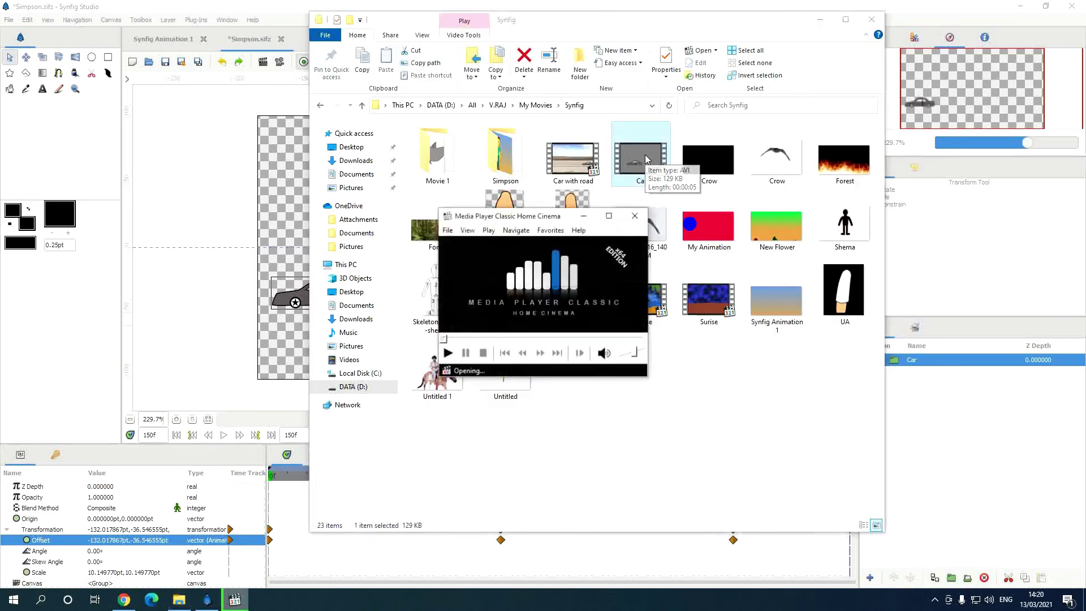
left_click(609, 218)
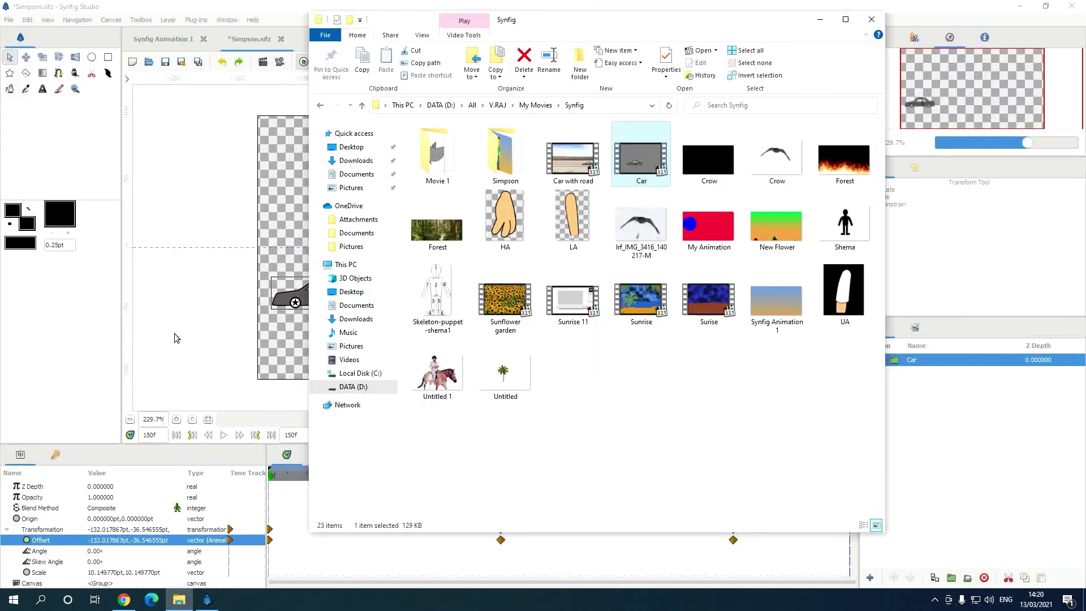
Deselect the car in Synfig, then play Car with road.avi full screen and close the player.
left_click(175, 337)
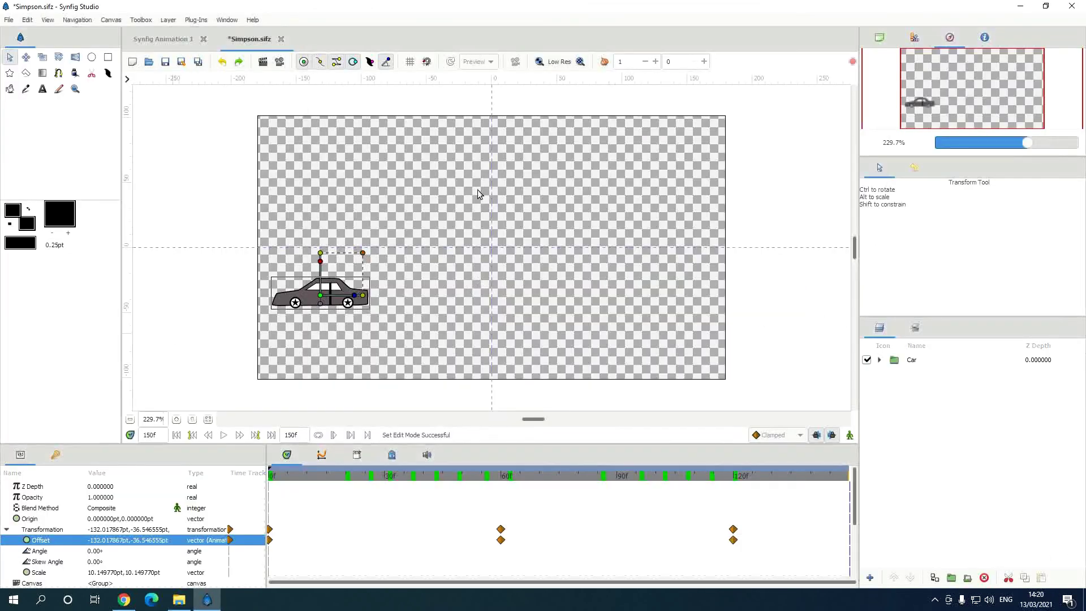
left_click(477, 190)
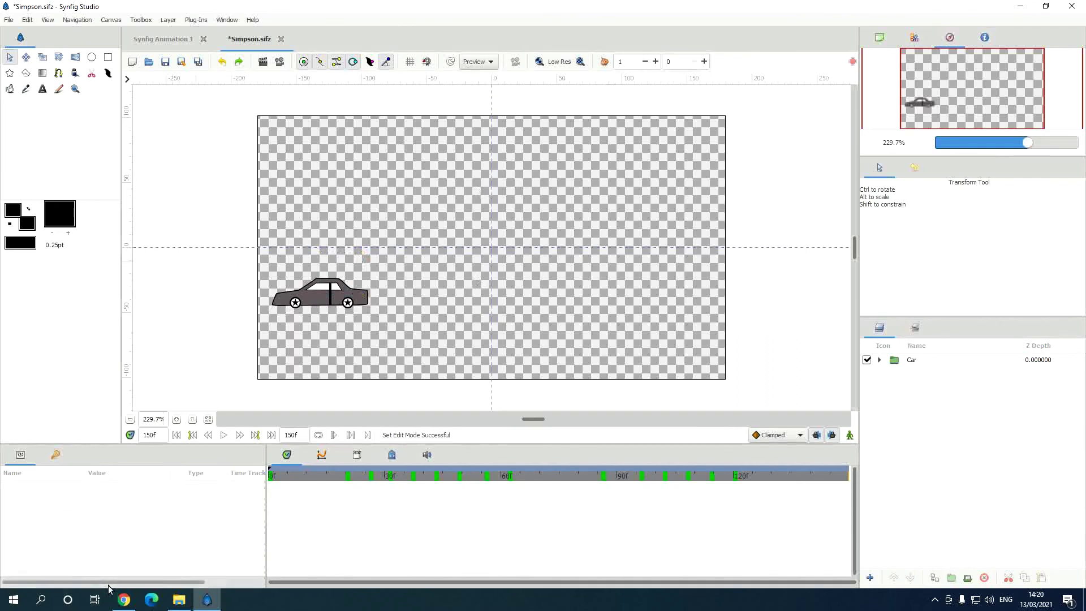
left_click(179, 598)
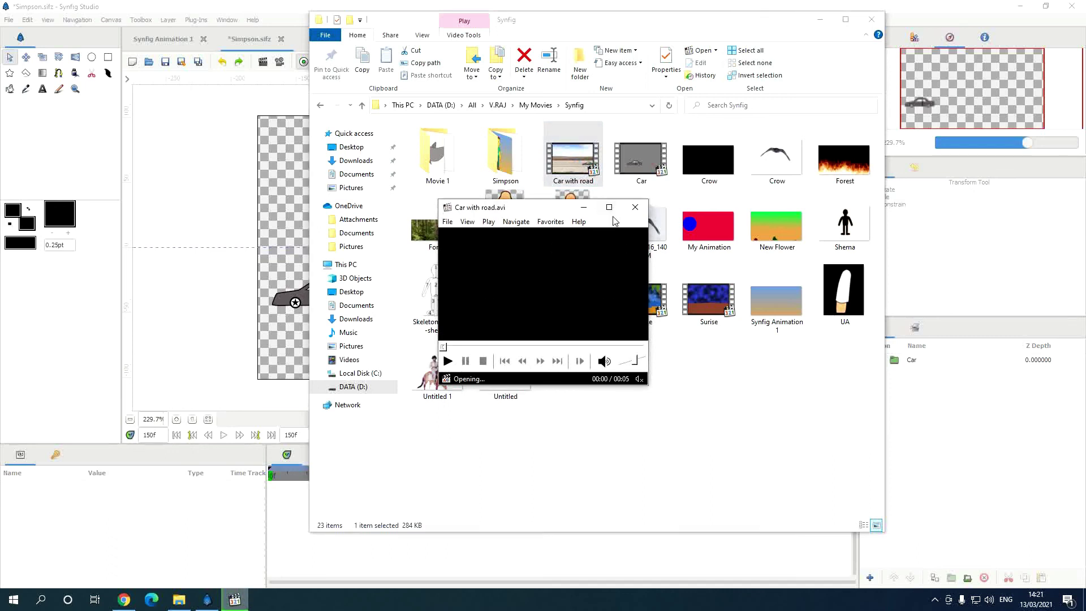
left_click(609, 207)
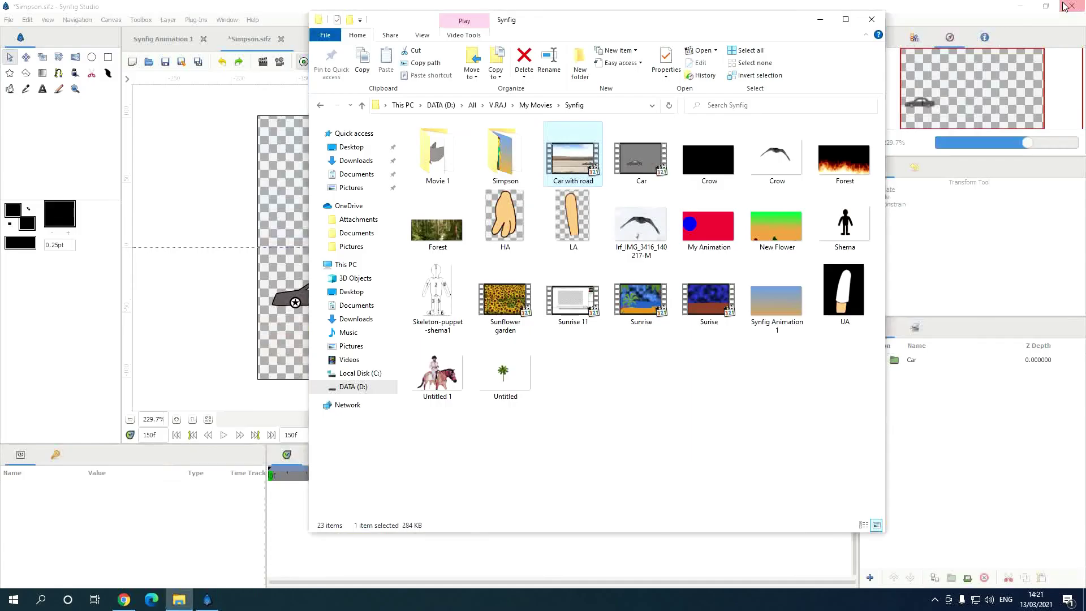
key("alt+F4")
Draw a looped spline triangle with its peak near the canvas top, filled as a black region.
left_click(200, 217)
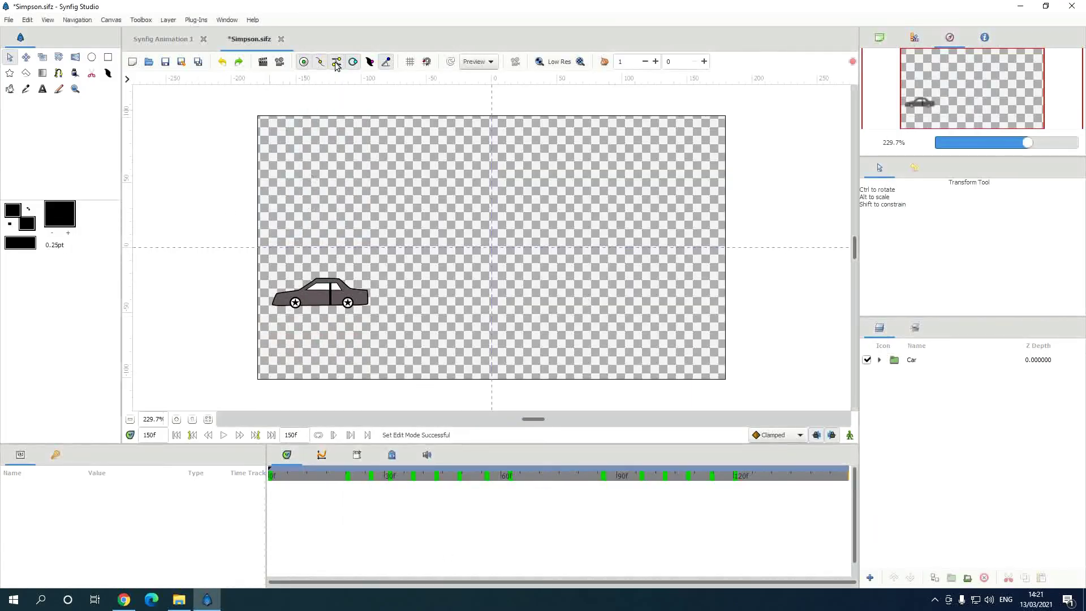
left_click(59, 72)
left_click(379, 345)
left_click(386, 333)
left_click(484, 142)
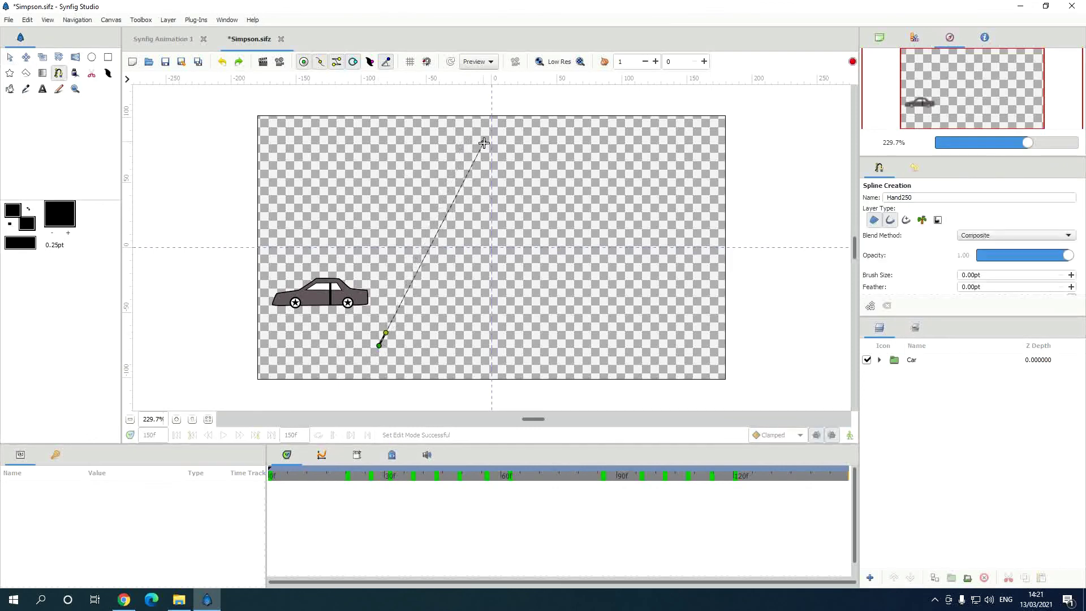
left_click(630, 333)
left_click(615, 343)
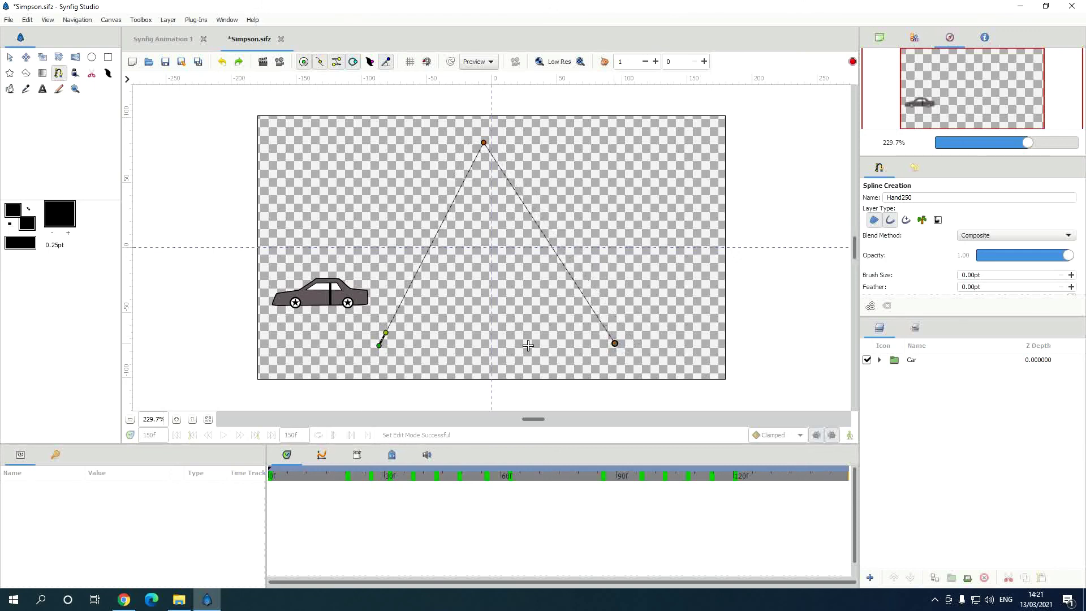
right_click(379, 346)
left_click(409, 397)
key("b")
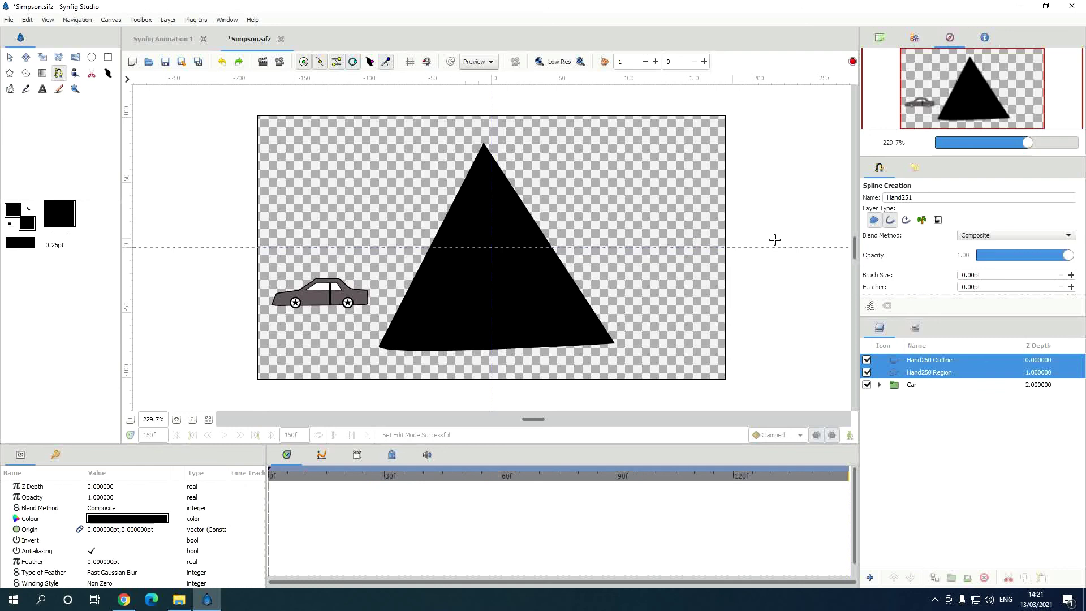
scroll(211, 257, "right", 3)
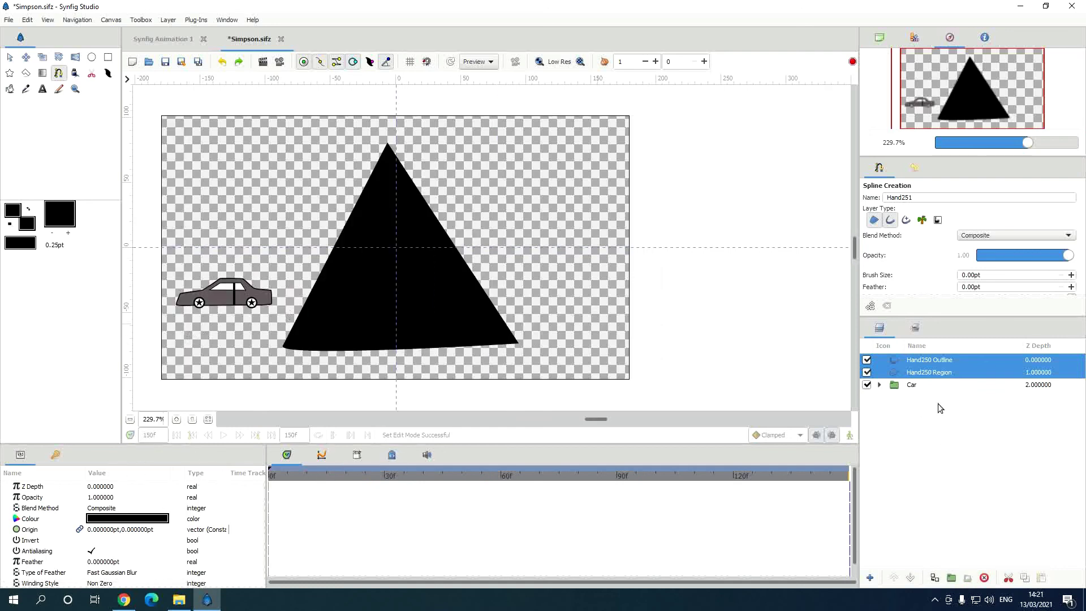
Raise the Car layer twice above the mountain layers, then replay the animation from frame 0.
left_click(1063, 387)
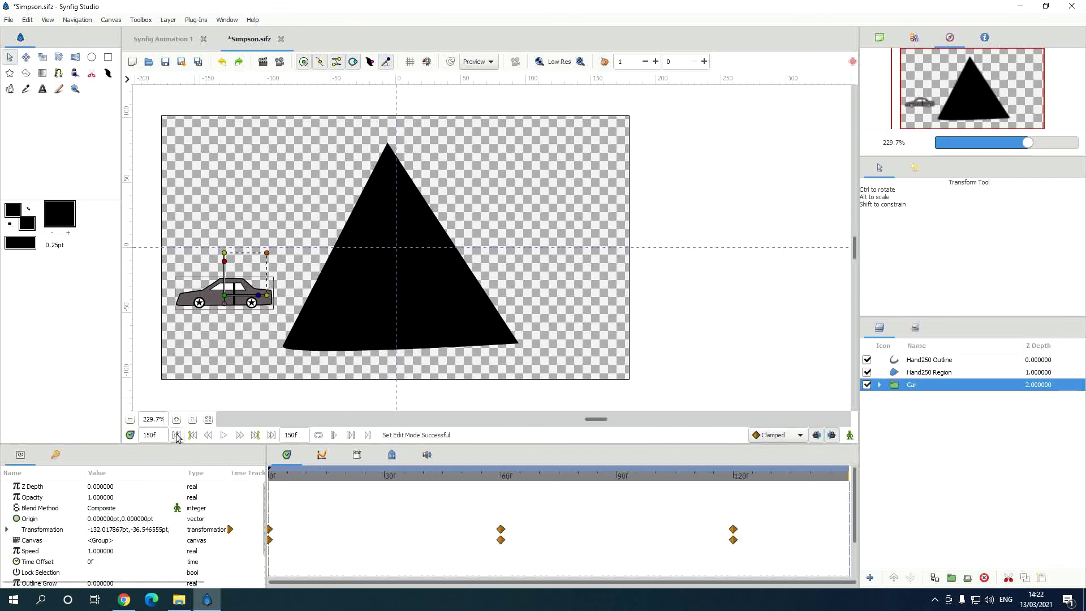
left_click(176, 435)
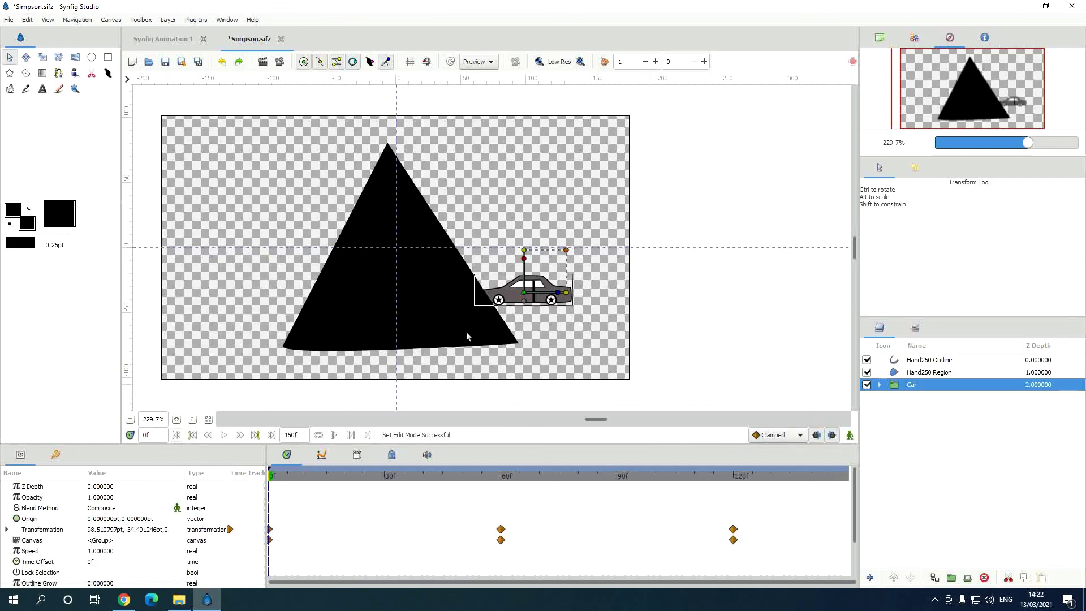
left_click(307, 478)
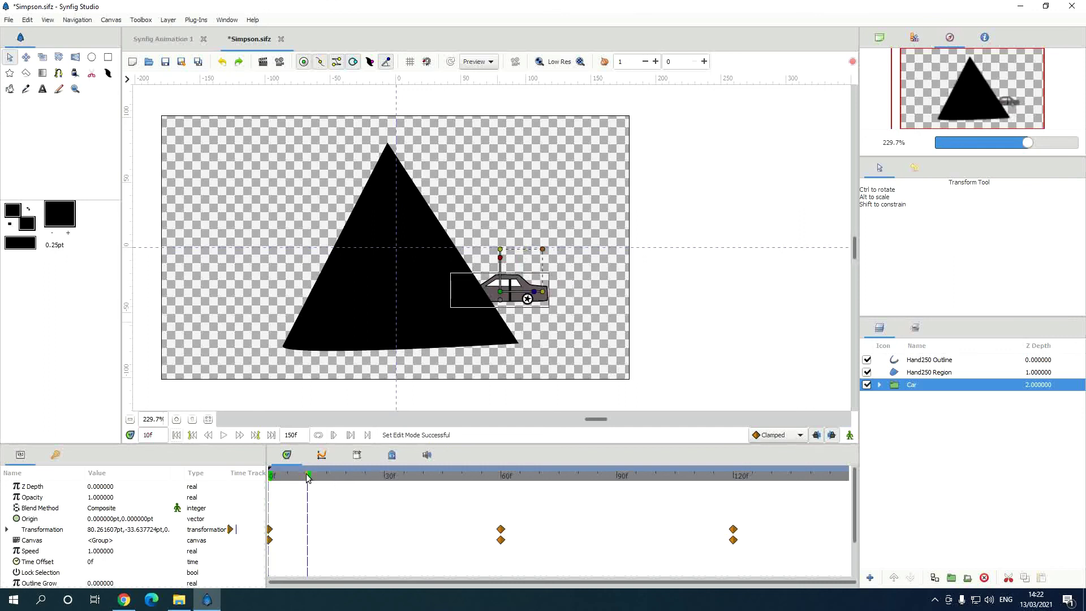
left_click(893, 578)
left_click(893, 578)
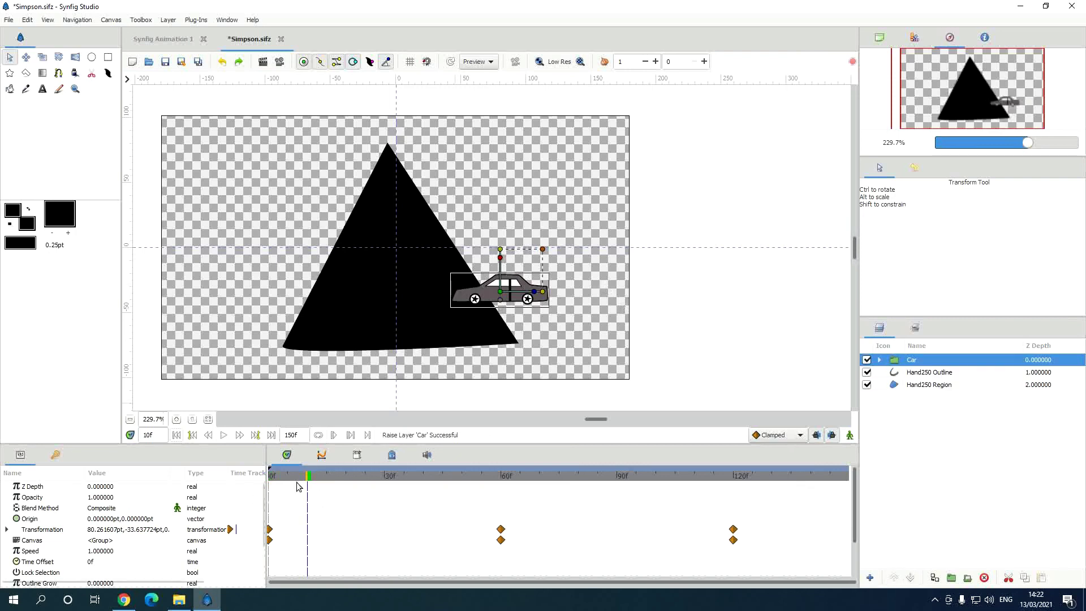
left_click(176, 434)
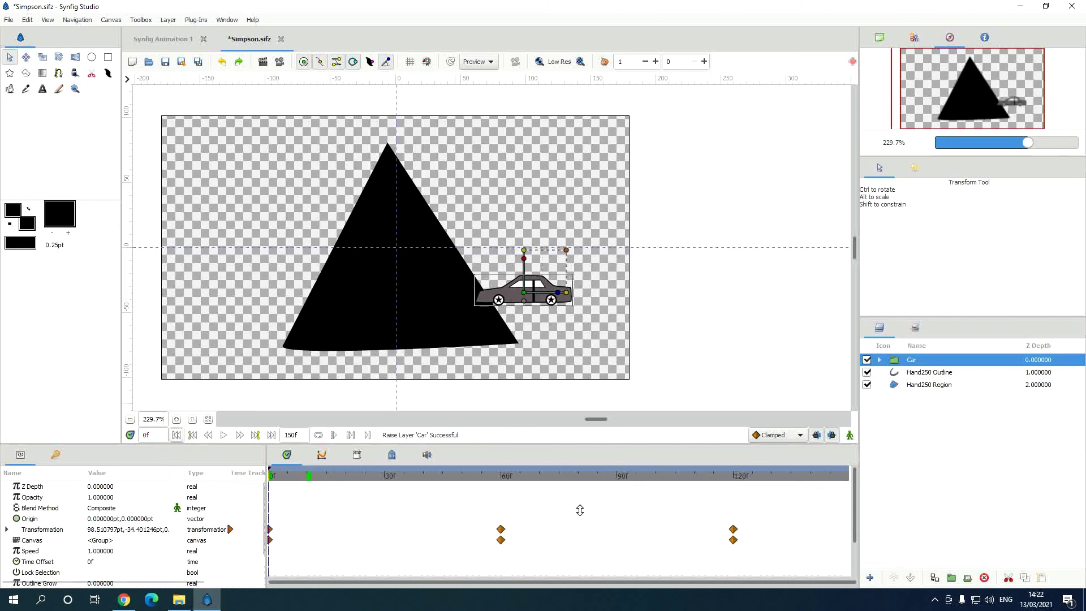
left_click(224, 435)
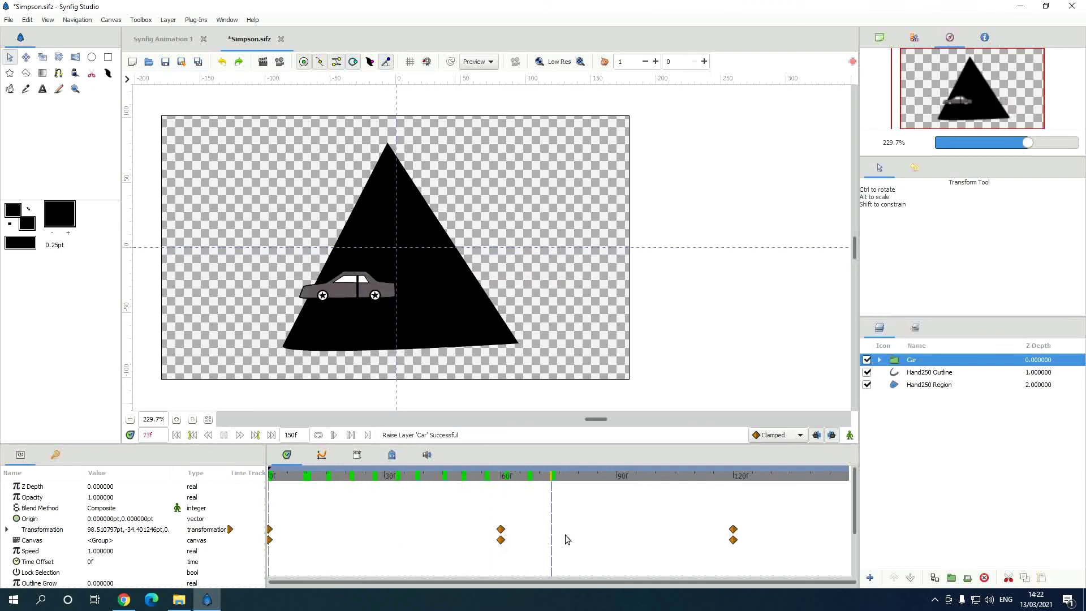
Draw a long thin rectangle across the canvas bottom as a black road strip.
left_click(108, 59)
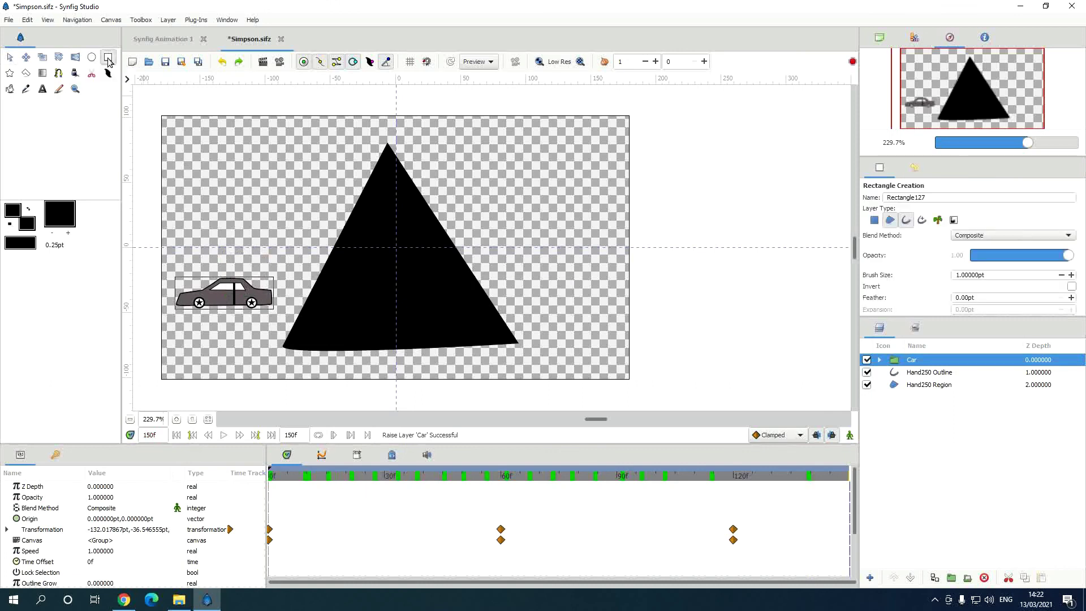
left_click_drag(163, 322, 630, 345)
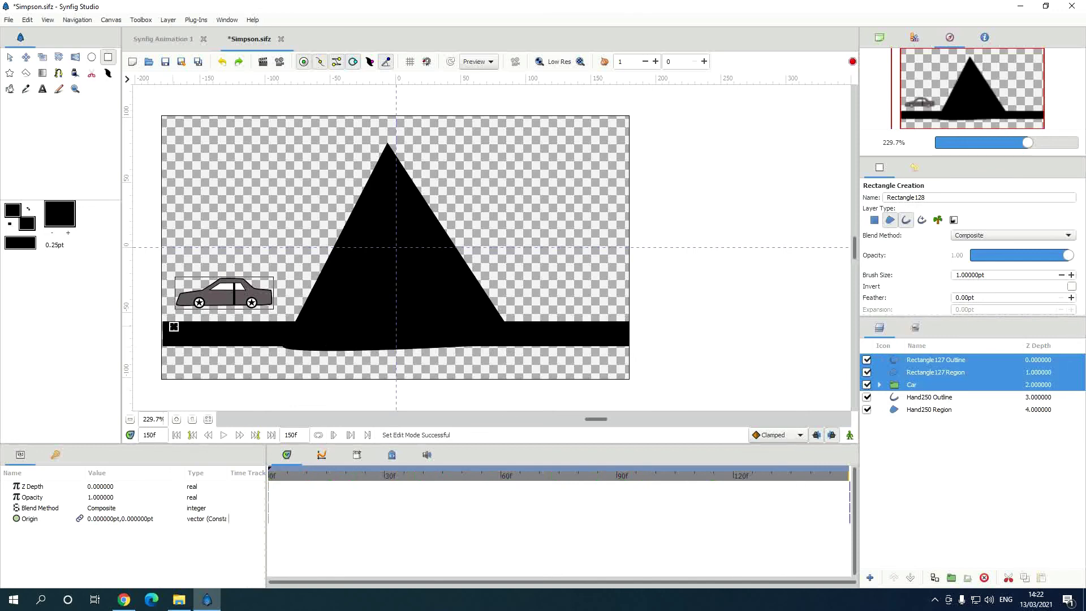